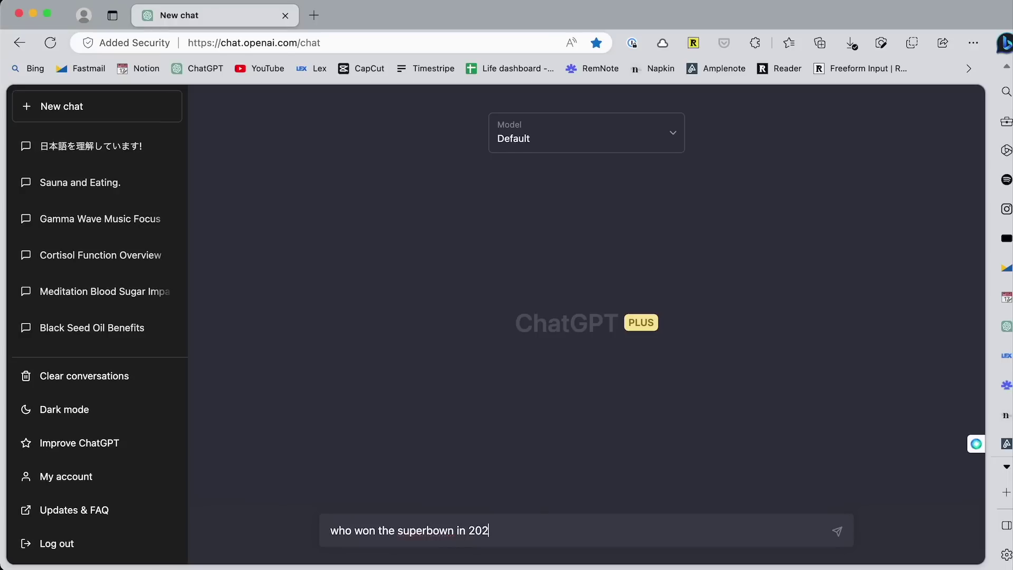
# Step: Send Bing chat the question asking who won the 2023 Super Bowl
pyautogui.write('3')
pyautogui.press('Return')
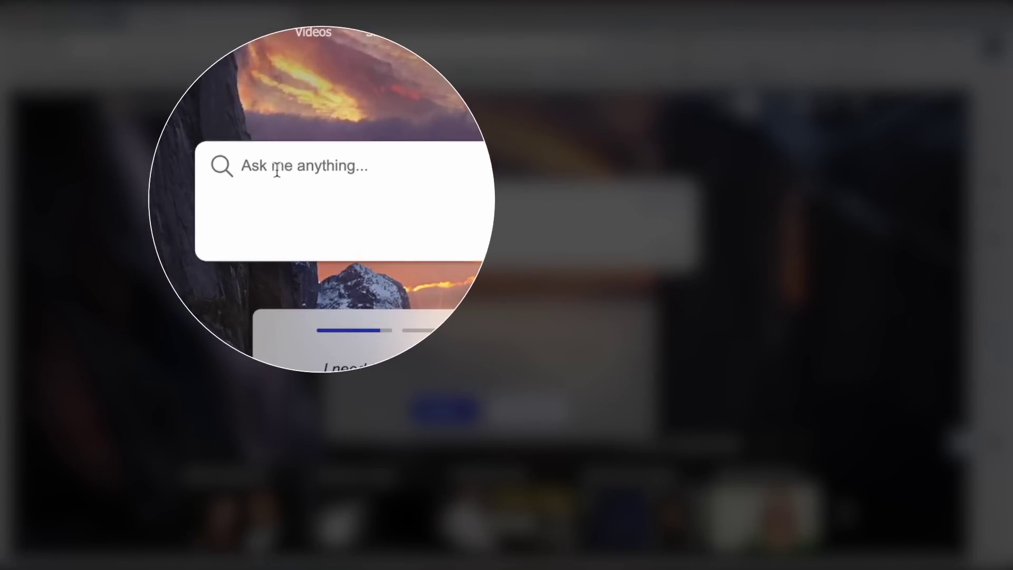
# Step: Search 'tell me why i should get a standing desk' and set Labs chat responses to Auto (Default)
pyautogui.click(288, 166)
pyautogui.write('tell me why')
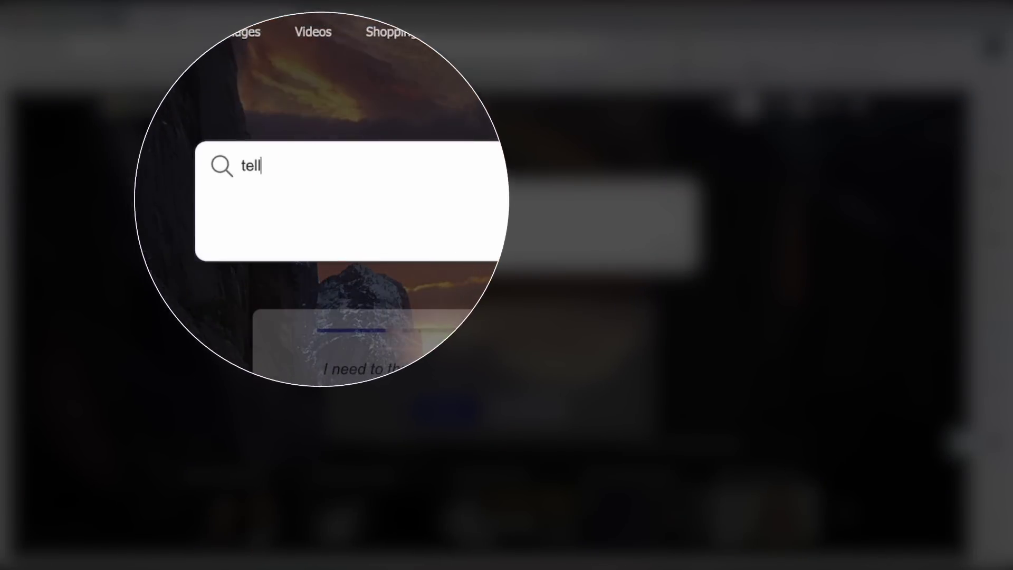
pyautogui.write('i')
pyautogui.press('Tab')
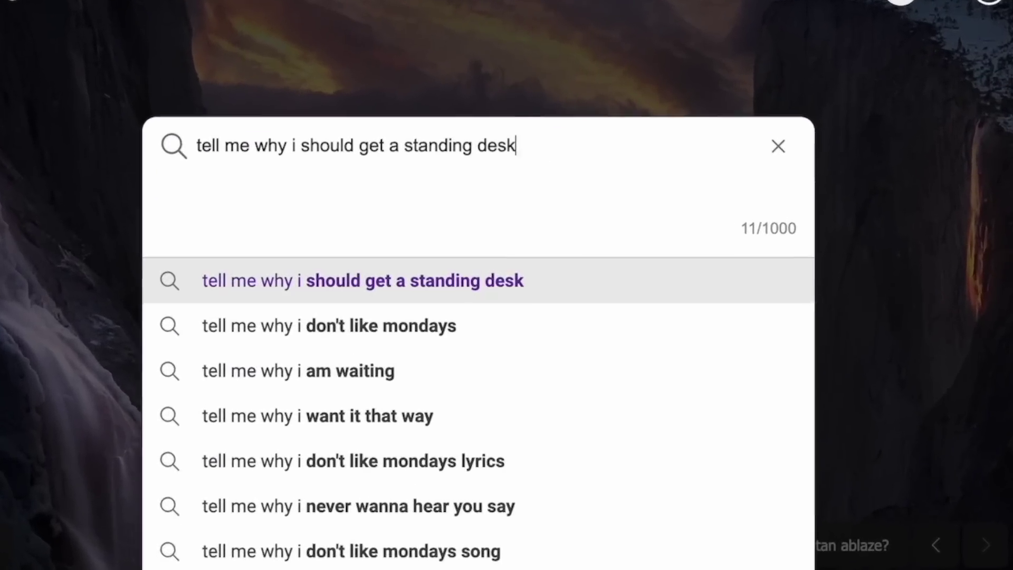
pyautogui.press('Return')
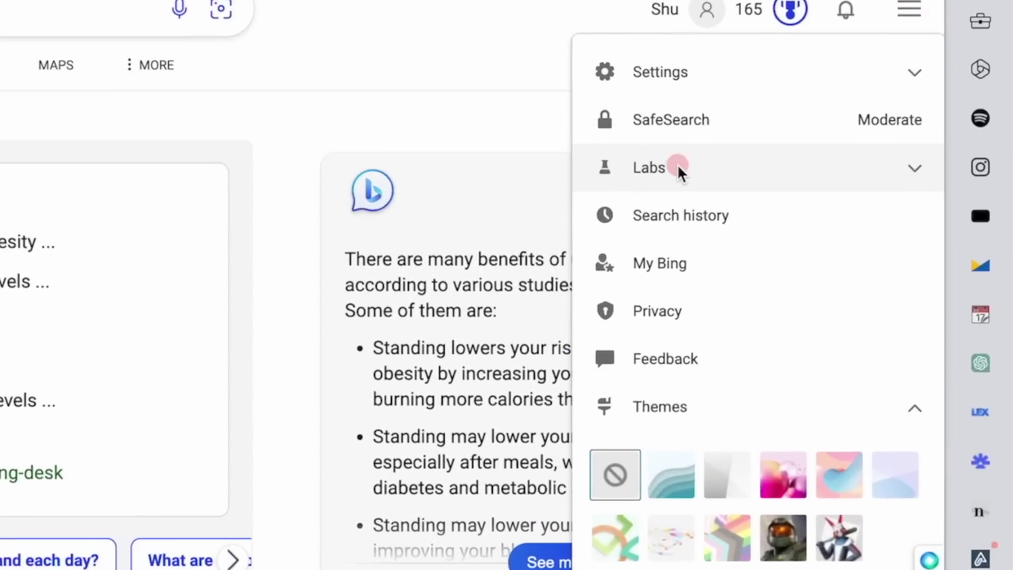
pyautogui.click(817, 213)
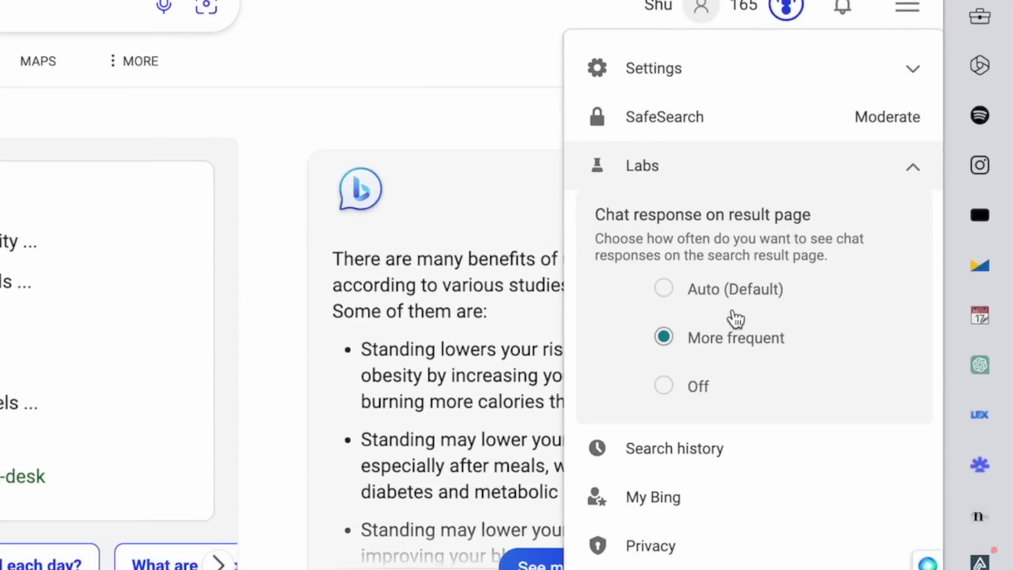
pyautogui.click(744, 291)
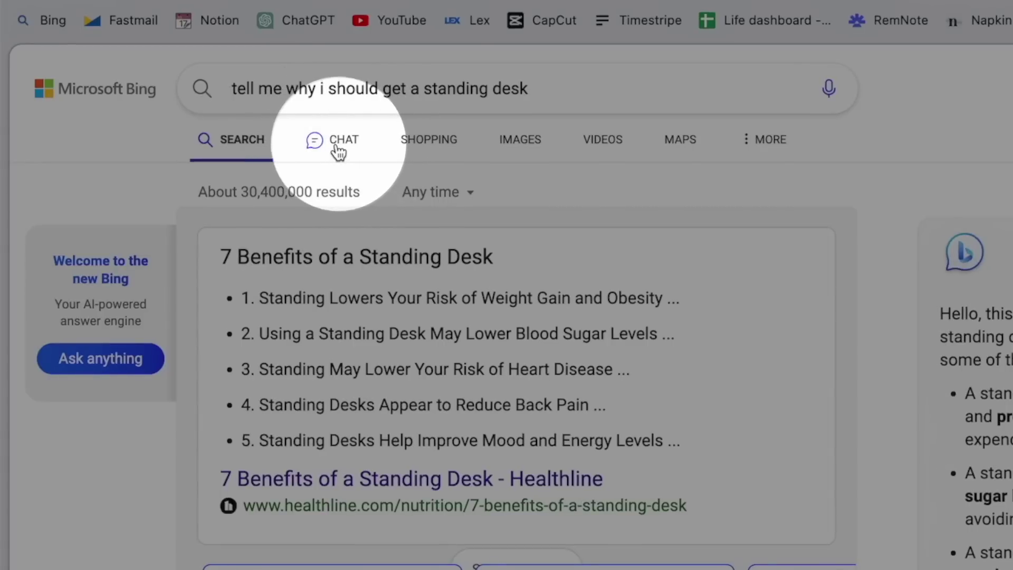
# Step: Switch the standing desk query to Chat, preview the bullet sources, then start a new topic
pyautogui.click(346, 157)
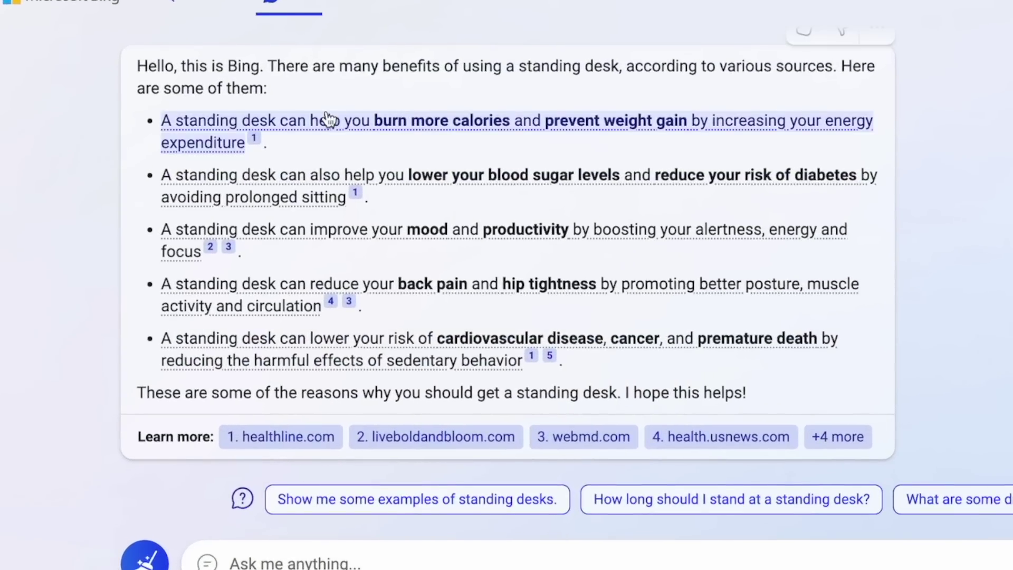
pyautogui.moveTo(327, 120)
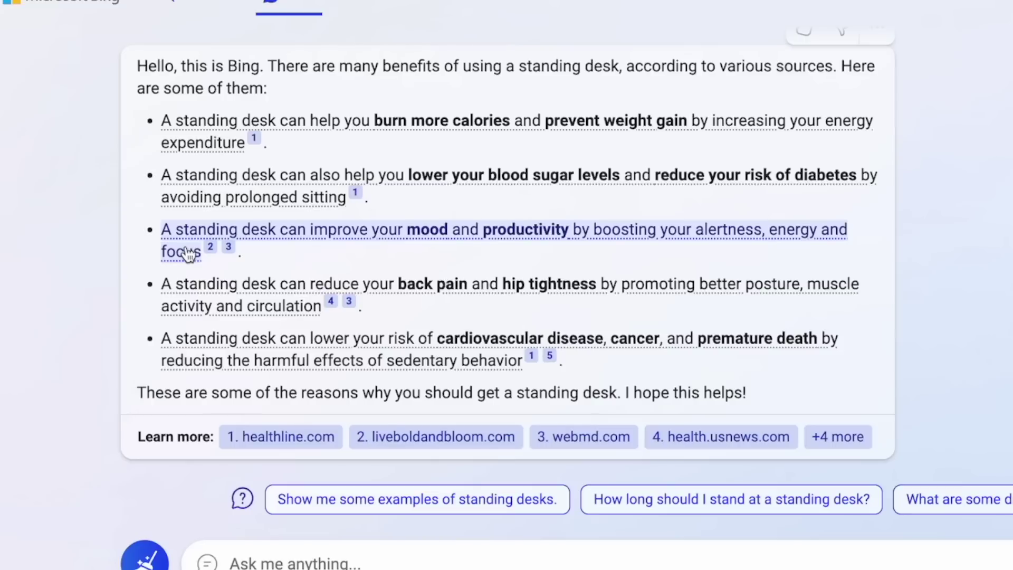
pyautogui.moveTo(187, 255)
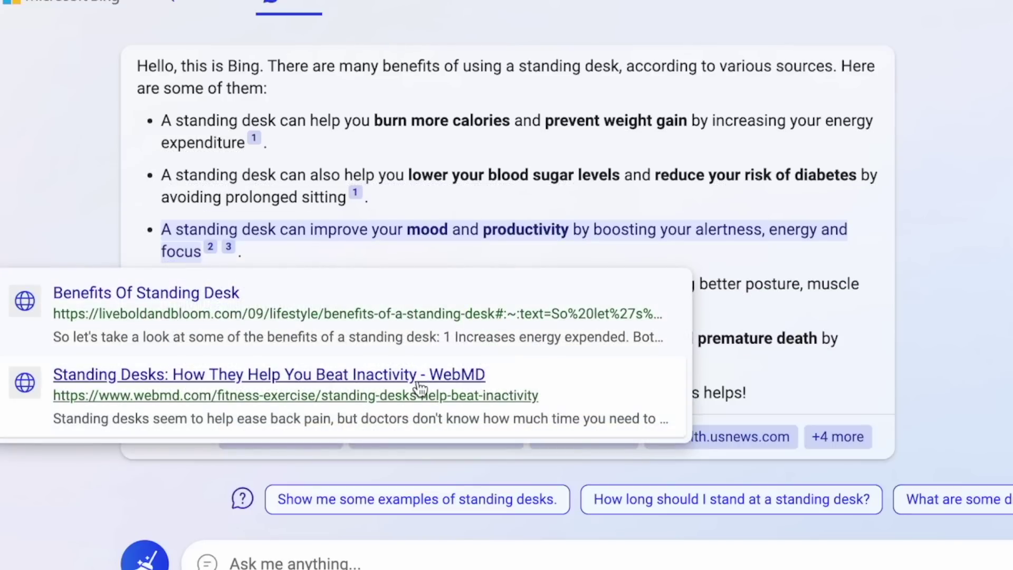
pyautogui.moveTo(713, 291)
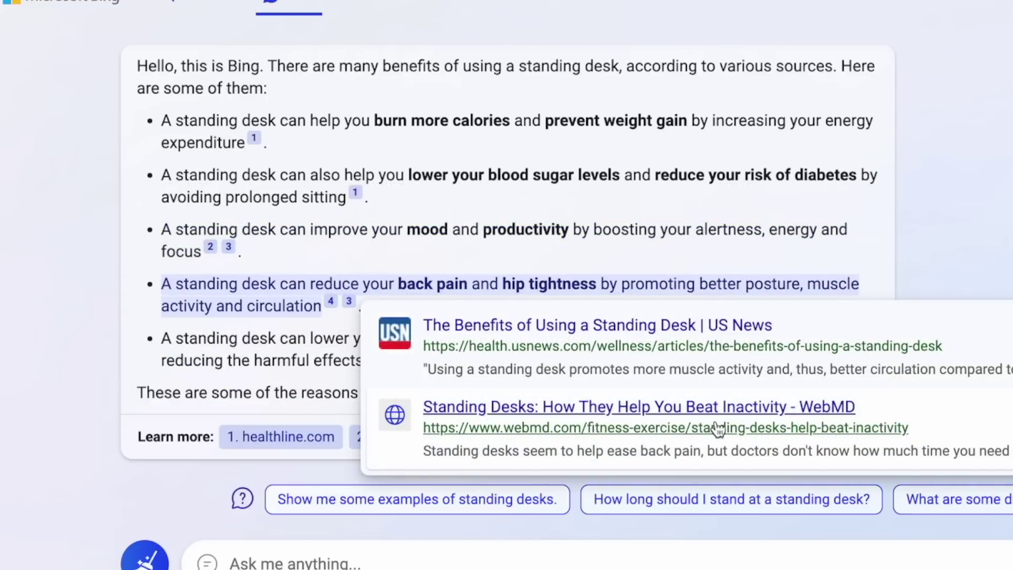
pyautogui.moveTo(312, 372)
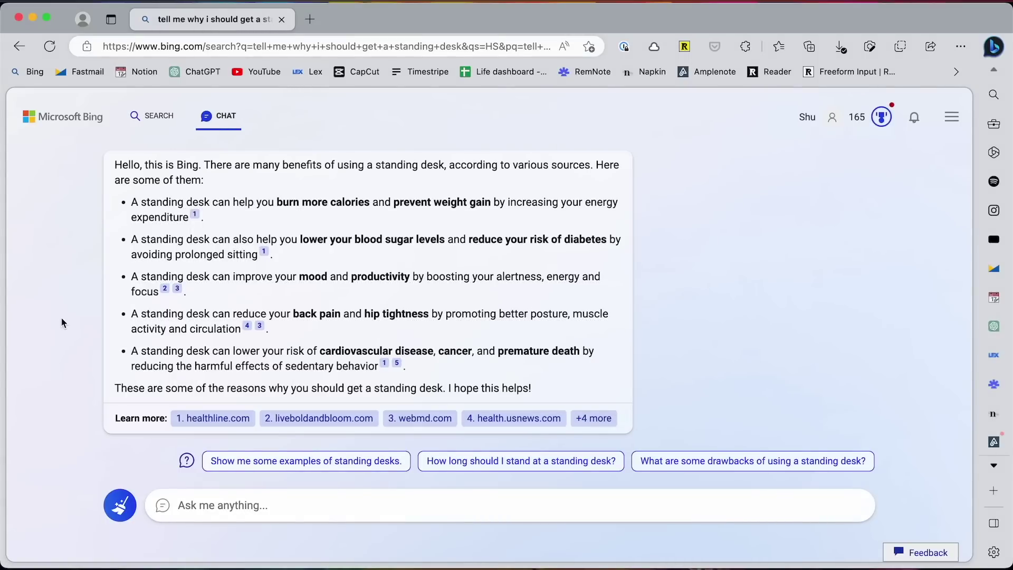
pyautogui.click(122, 517)
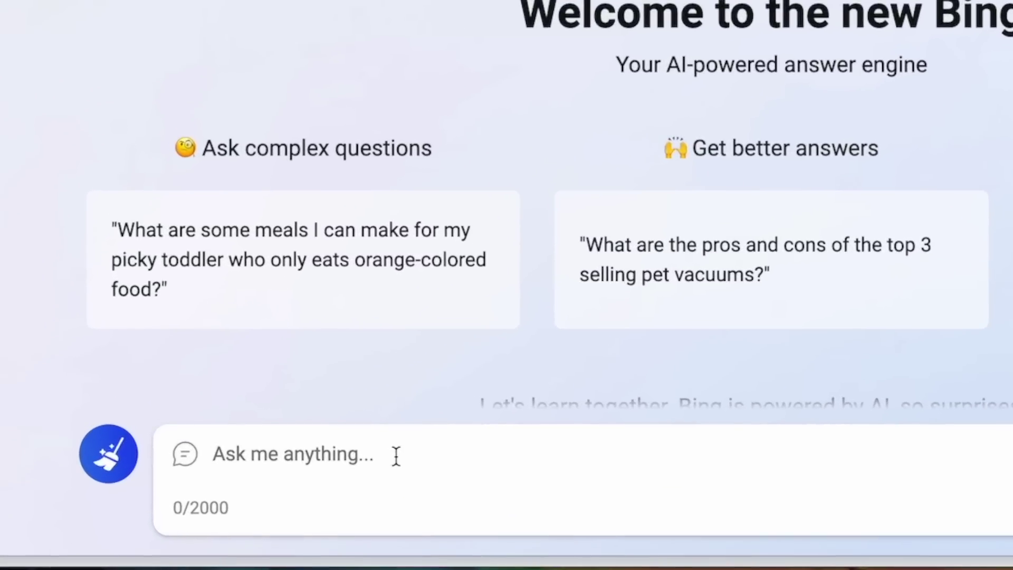
# Step: Ask who won the Qatar World Cup, then greet the chat with 'こんにちは！' and '日本語わかる？'
pyautogui.write('who won the Qatar wo')
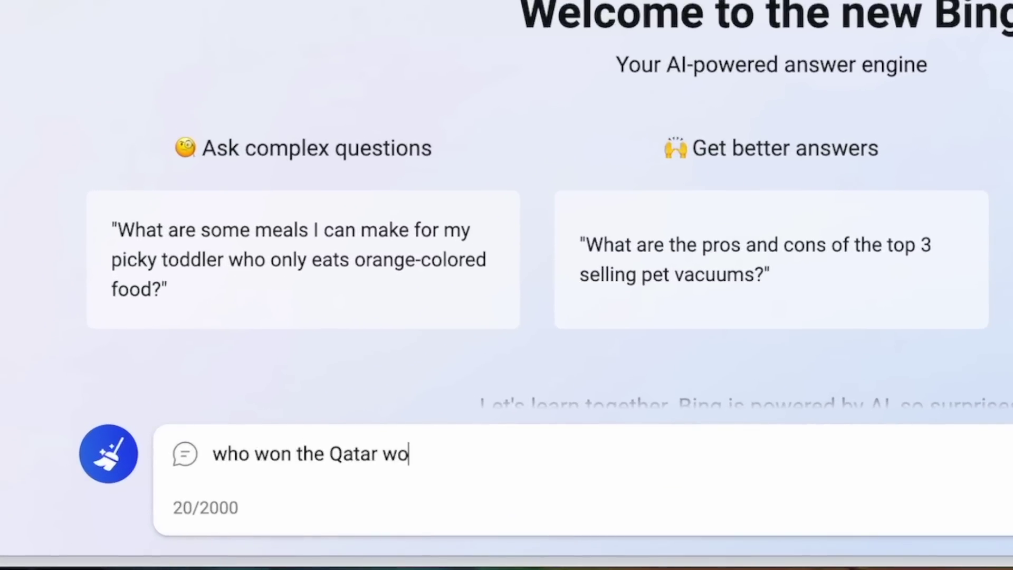
pyautogui.write('rld cup')
pyautogui.press('Return')
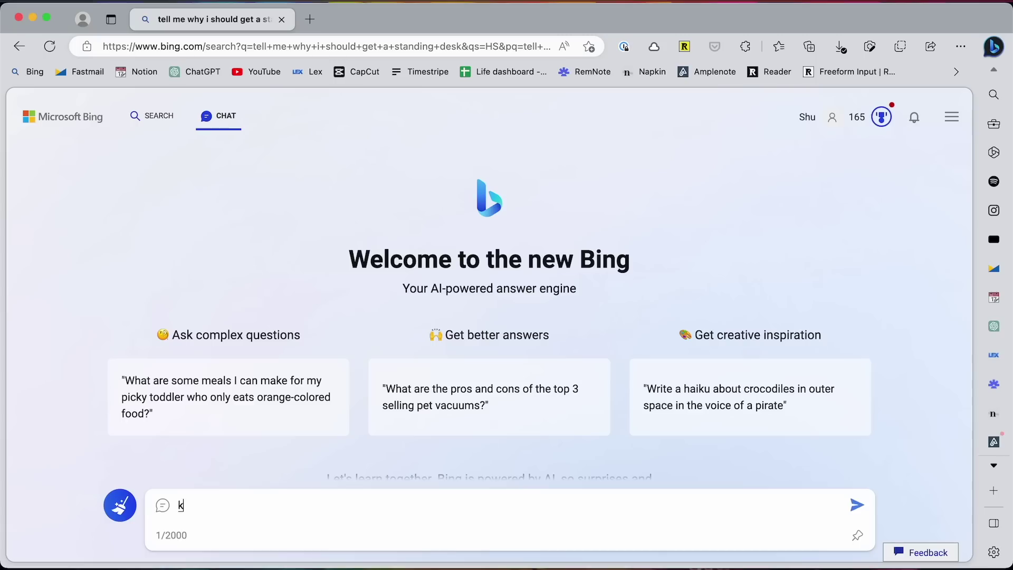
pyautogui.write('こんにちは！')
pyautogui.press('Return')
pyautogui.write('日本語わかる')
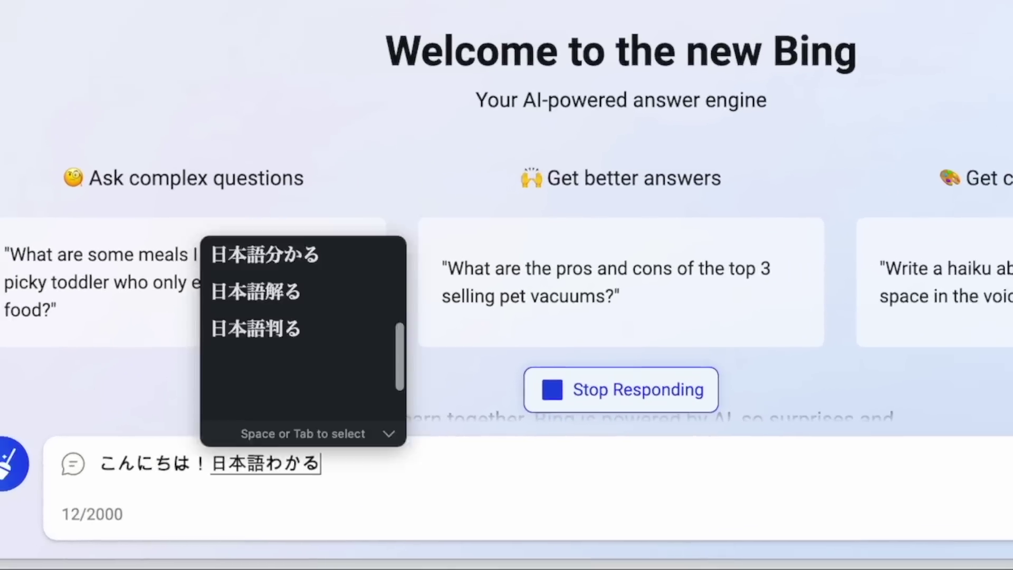
pyautogui.write('？')
pyautogui.press('Return')
pyautogui.press('Return')
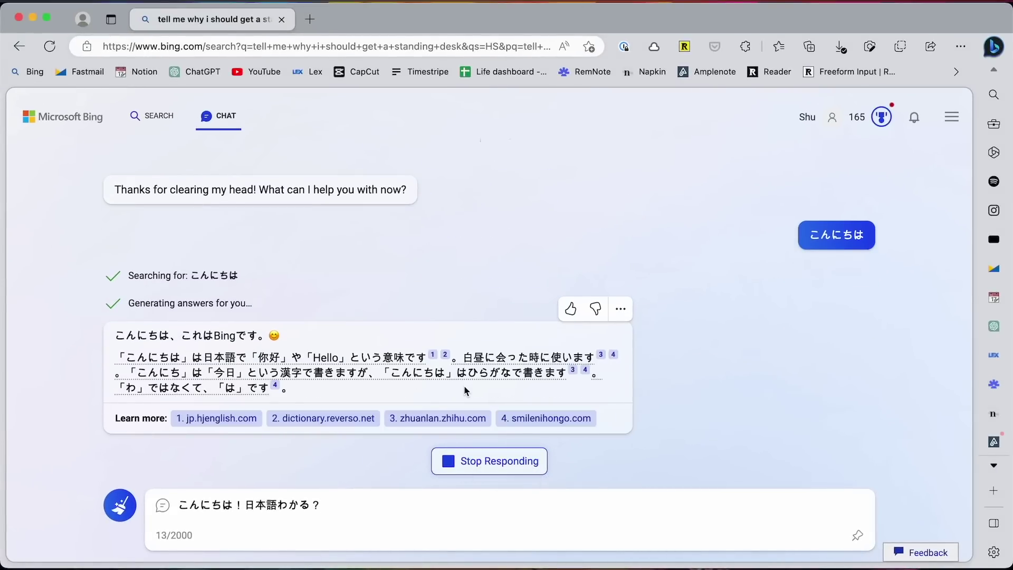
# Step: Clear the prompt and ask in Japanese for recommended spas in Tokyo
pyautogui.press('super+a')
pyautogui.press('BackSpace')
pyautogui.write('t')
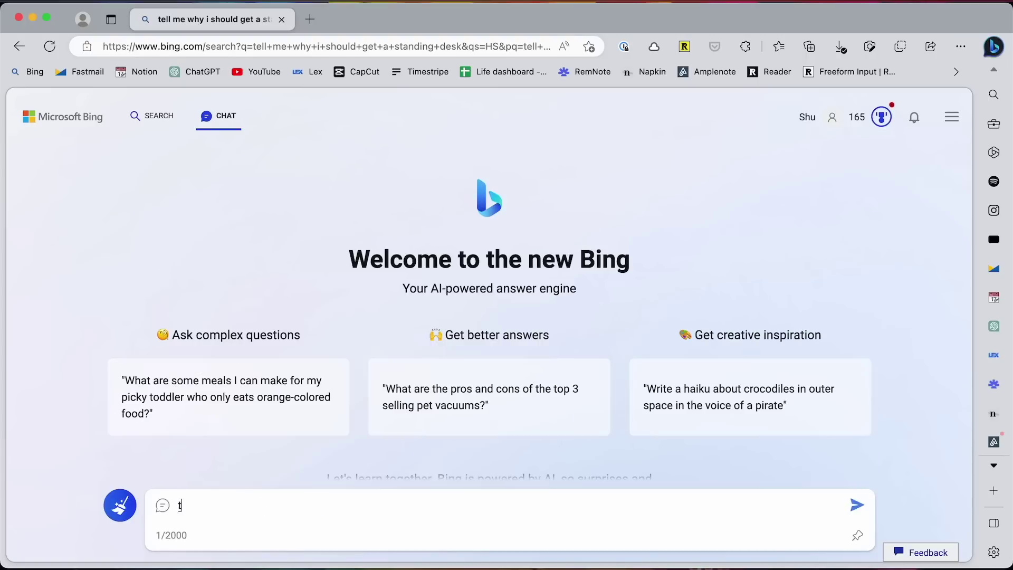
pyautogui.write('京のおすすめのすパ教えて')
pyautogui.press('Return')
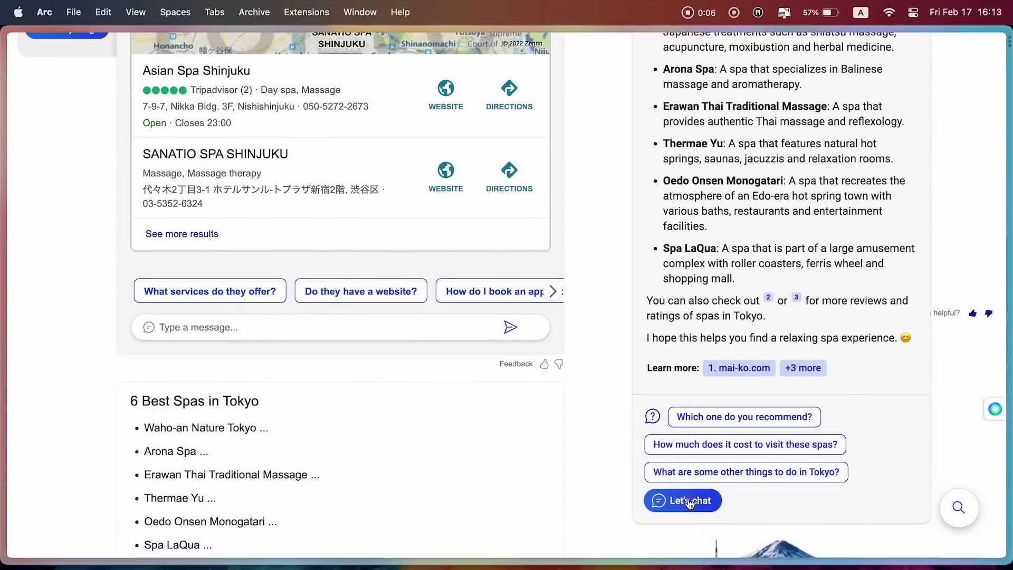
# Step: Try Let's chat on the Tokyo spa results and scroll the resulting Edge download prompt
pyautogui.click(689, 501)
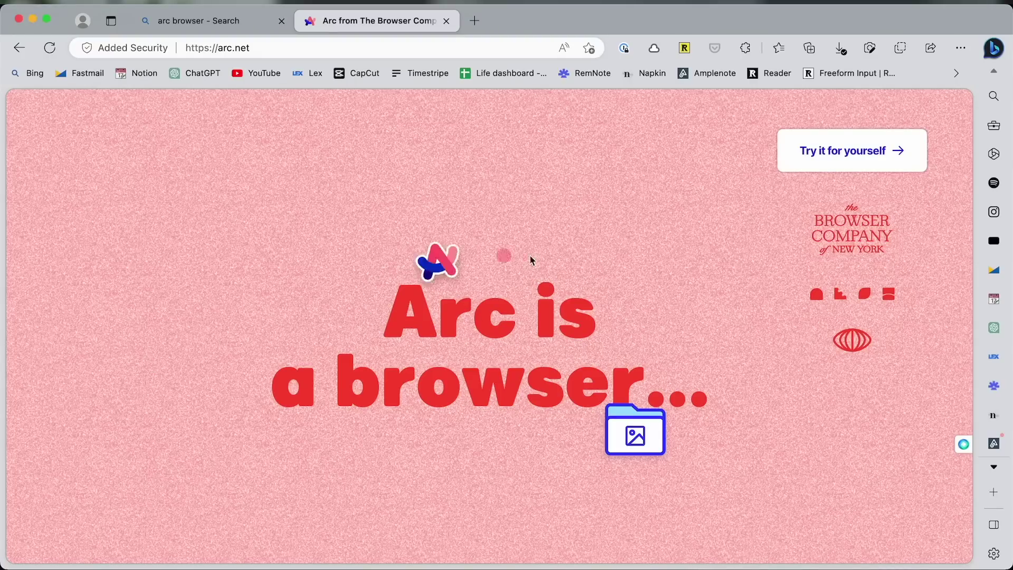
pyautogui.scroll(-10, 117, 400)
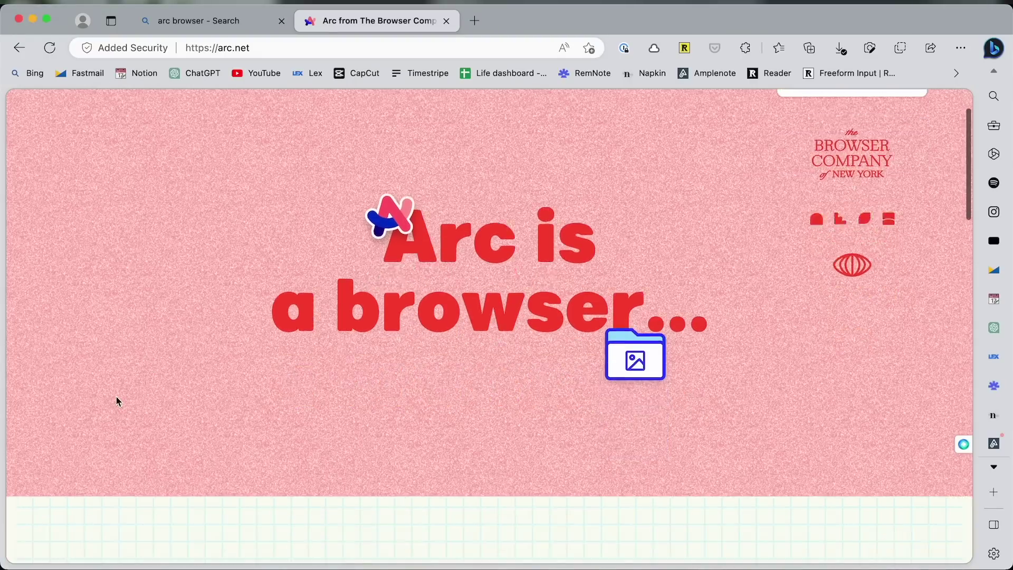
pyautogui.scroll(-5, 116, 401)
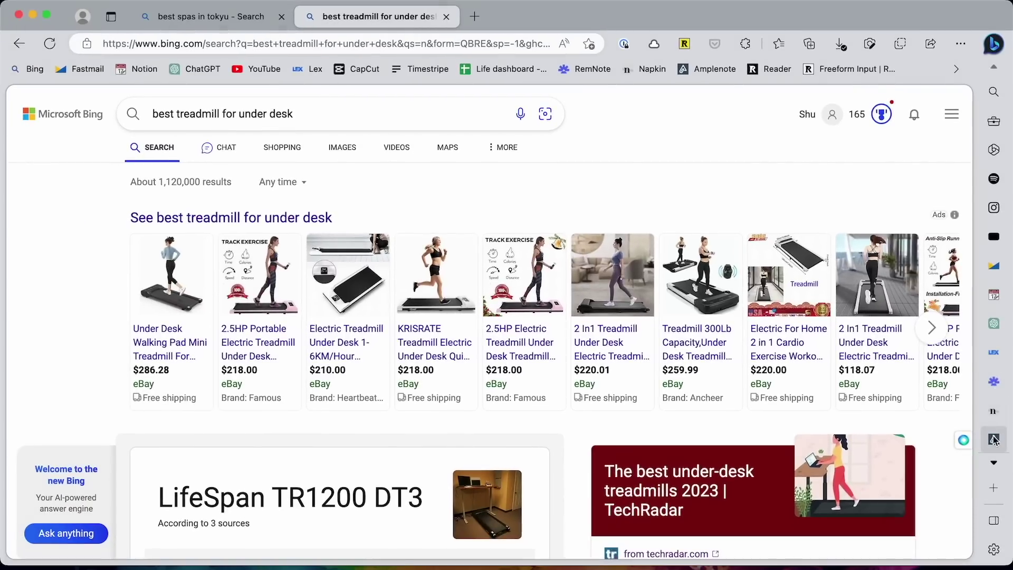
# Step: Show the Amplenote notes panel beside the treadmill search and scroll through it
pyautogui.click(994, 439)
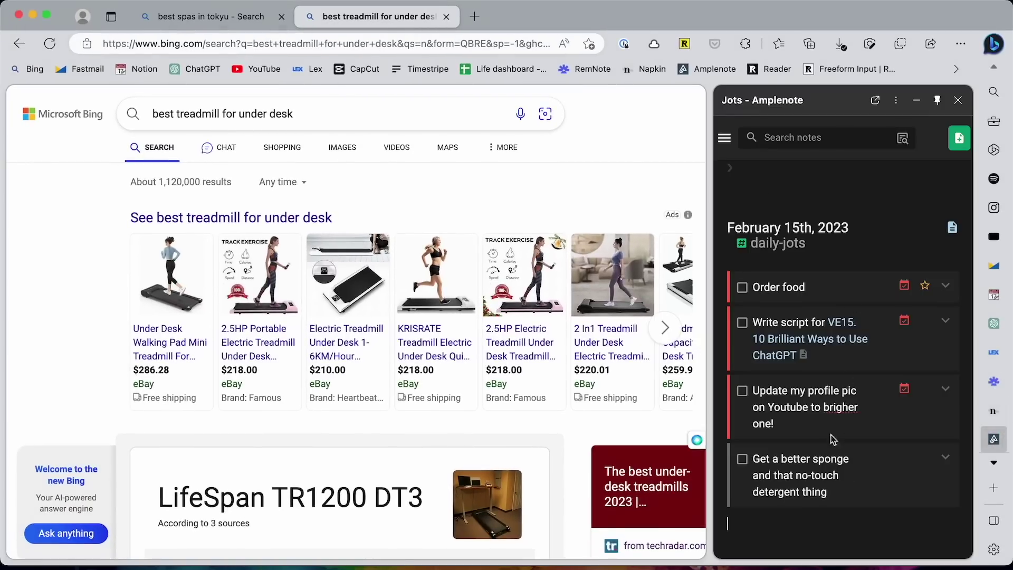
pyautogui.scroll(-3, 845, 301)
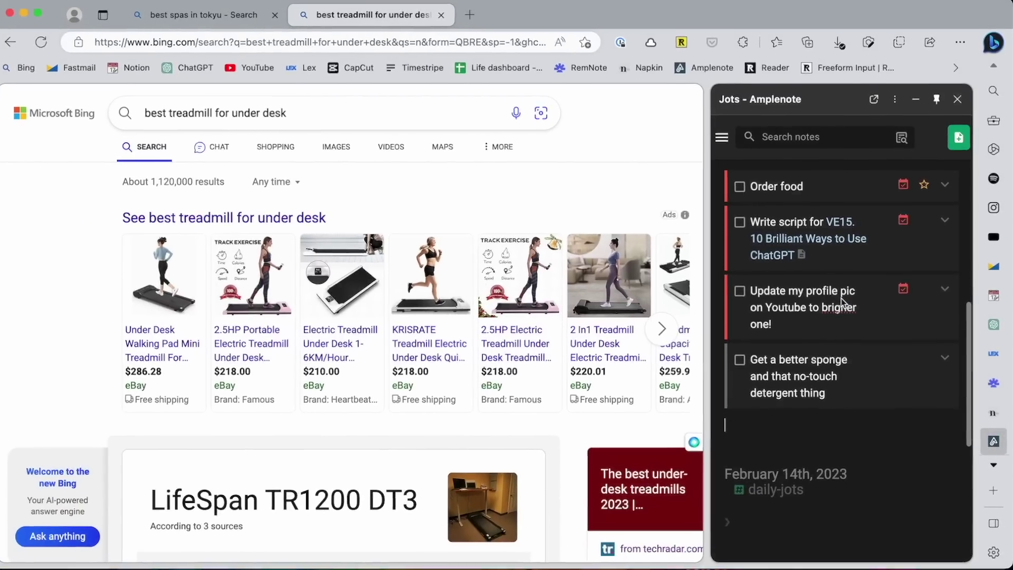
pyautogui.scroll(5, 845, 301)
pyautogui.scroll(3, 823, 306)
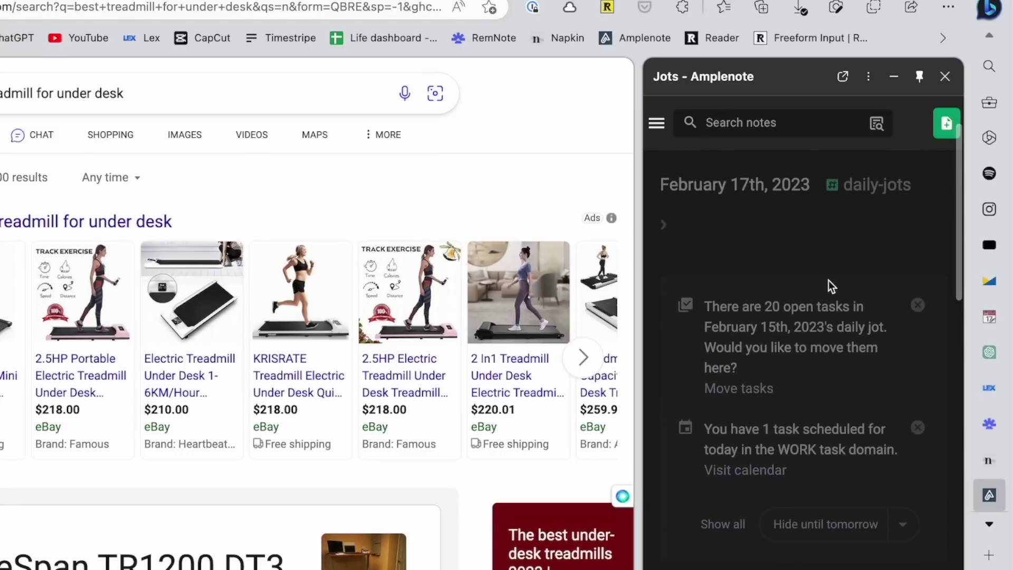
pyautogui.scroll(1, 813, 287)
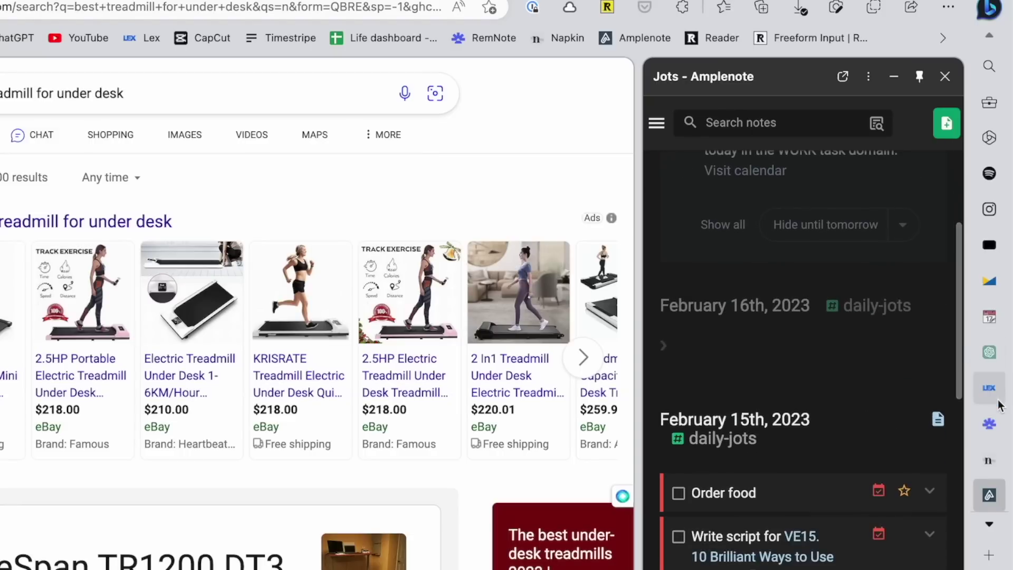
pyautogui.scroll(-2, 999, 405)
# Step: Cycle the sidebar through Spotify and Microsoft 365 to the Calculator and Unit converter tools
pyautogui.click(990, 175)
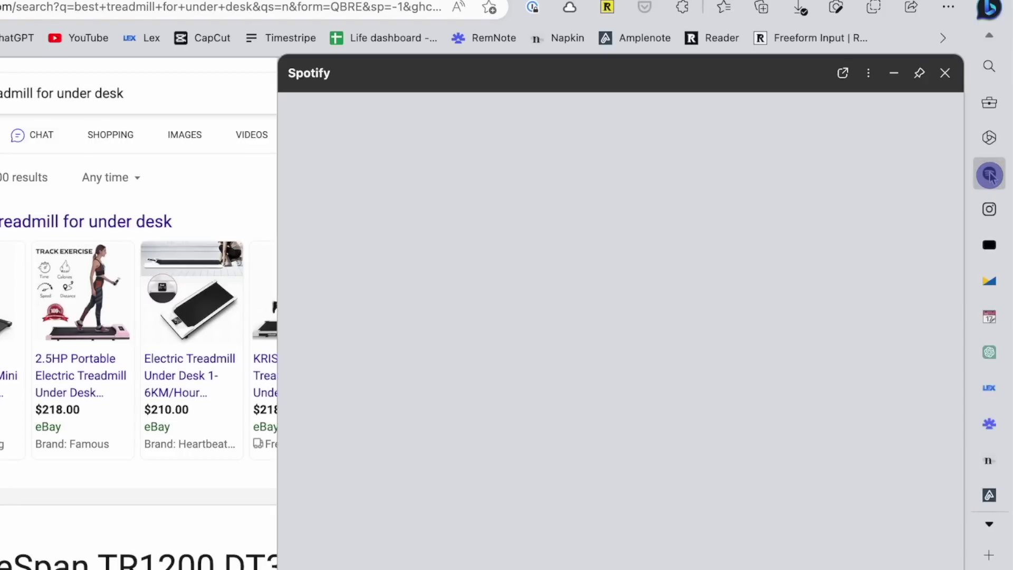
pyautogui.scroll(-5, 759, 396)
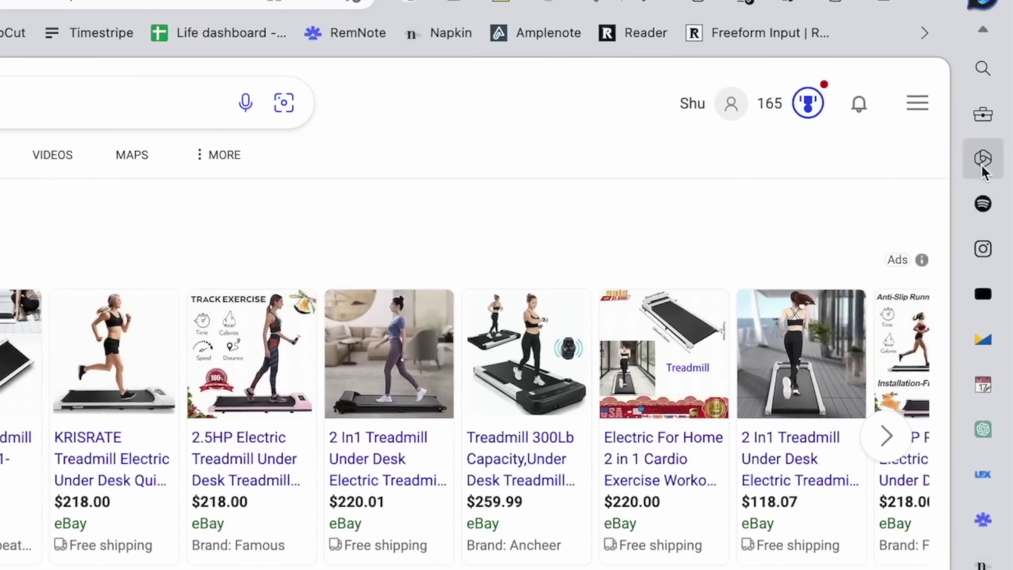
pyautogui.click(994, 155)
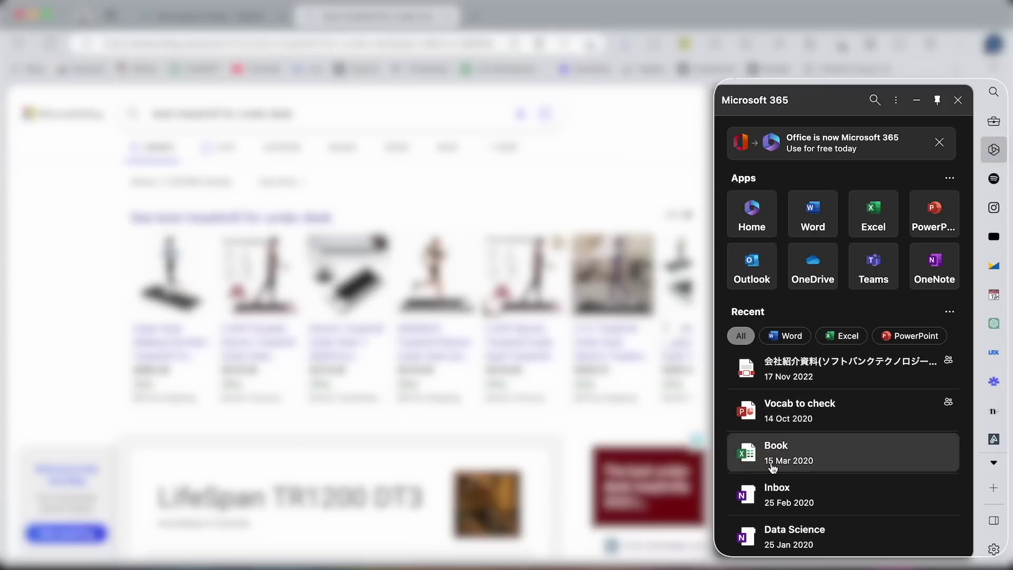
pyautogui.scroll(-3, 903, 415)
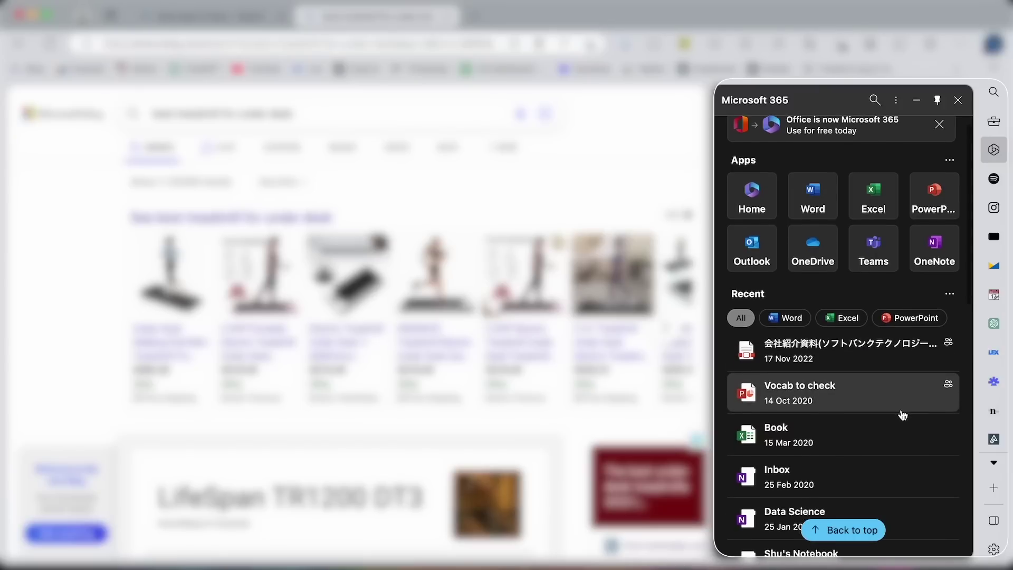
pyautogui.click(995, 123)
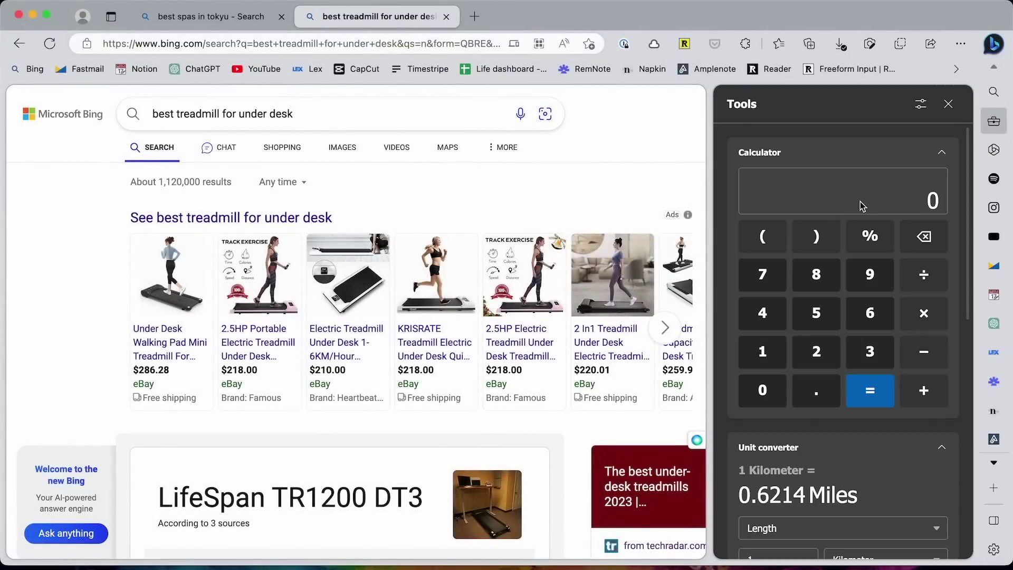
pyautogui.scroll(-5, 899, 470)
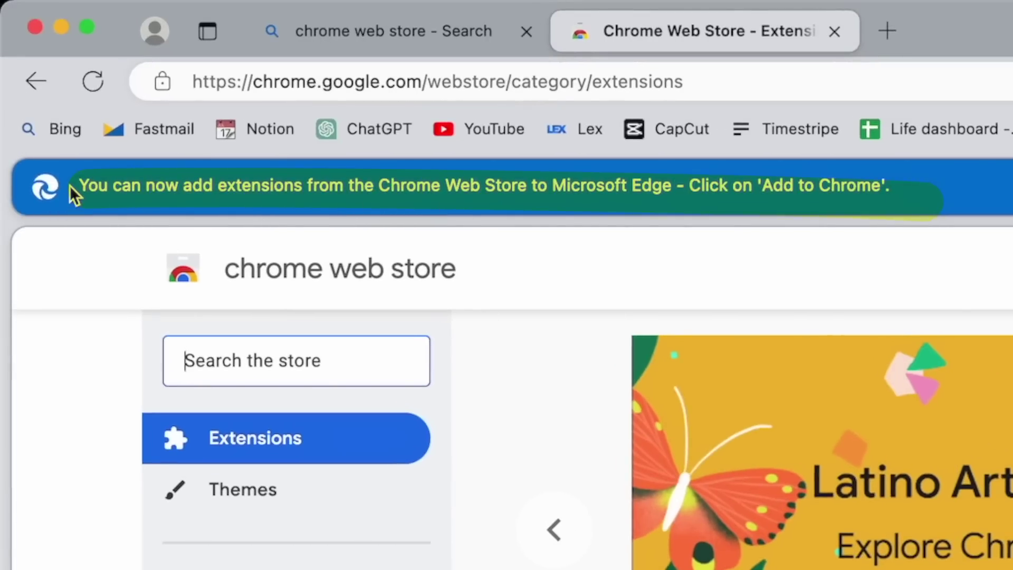
# Step: Follow the blue Edge banner about adding Chrome Web Store extensions
pyautogui.click(226, 191)
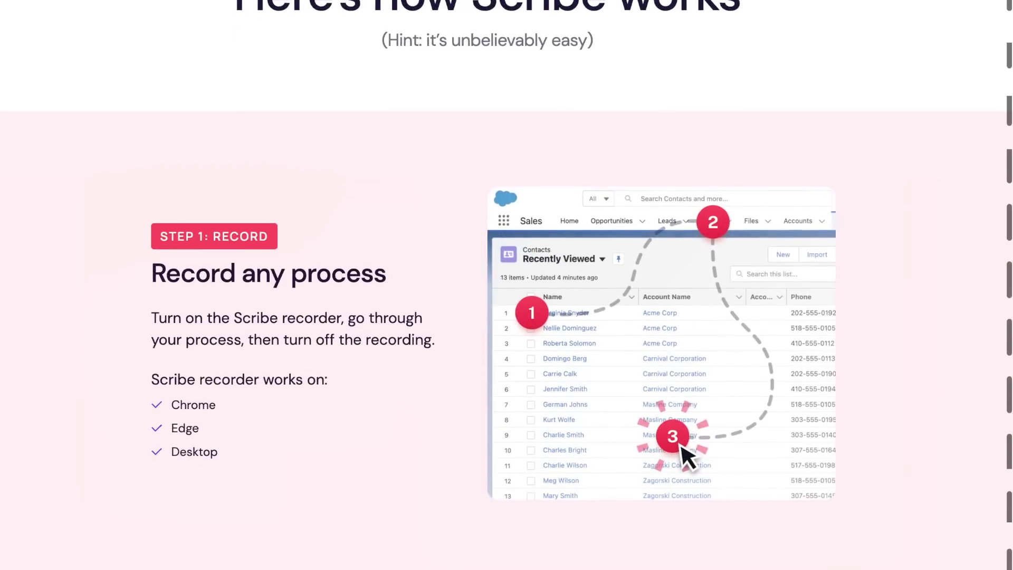
# Step: Scroll through Scribe's Steps 1–4: record, generate, customize and share
pyautogui.scroll(-5, 506, 285)
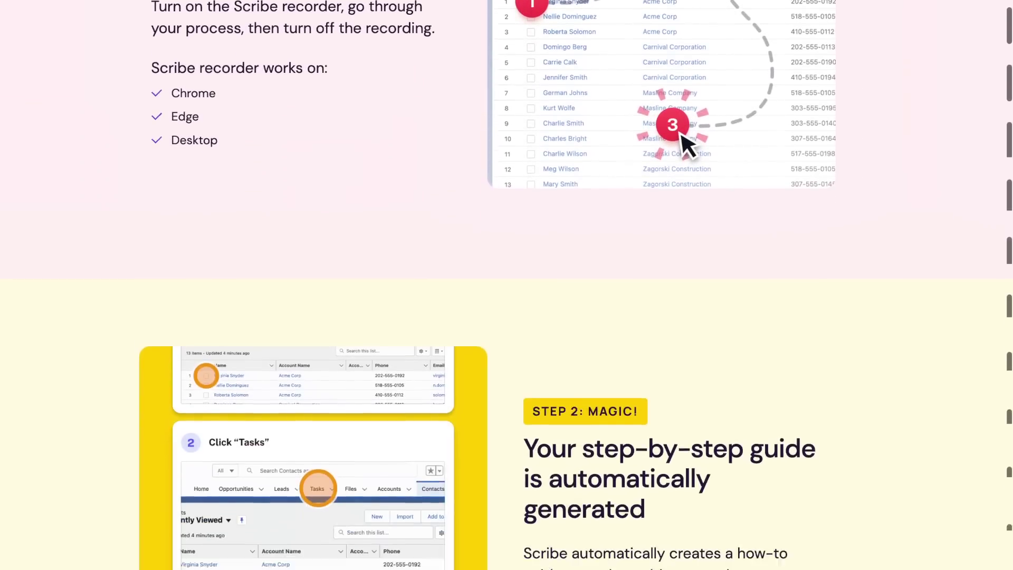
pyautogui.scroll(-8, 507, 285)
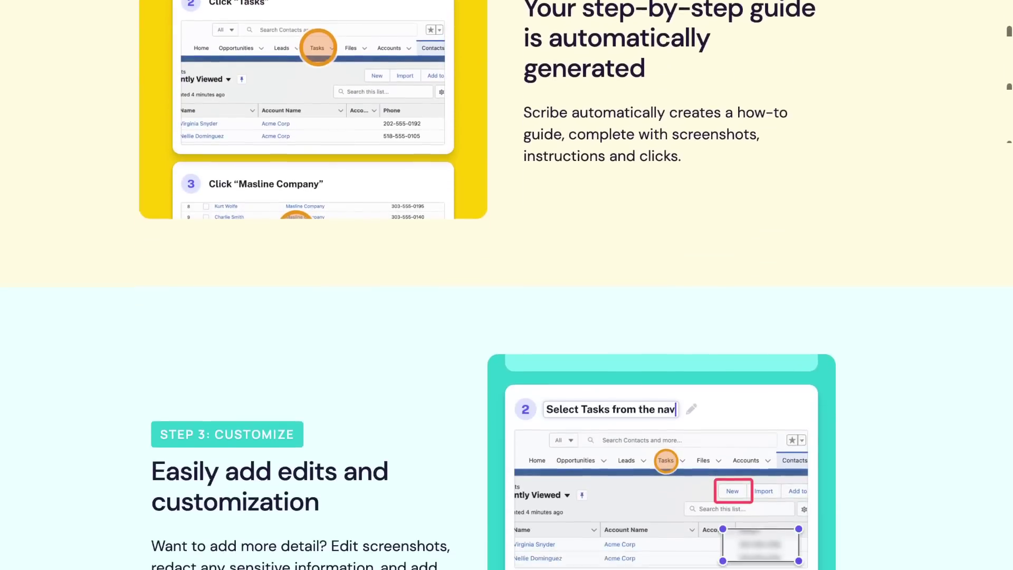
pyautogui.scroll(-7, 506, 285)
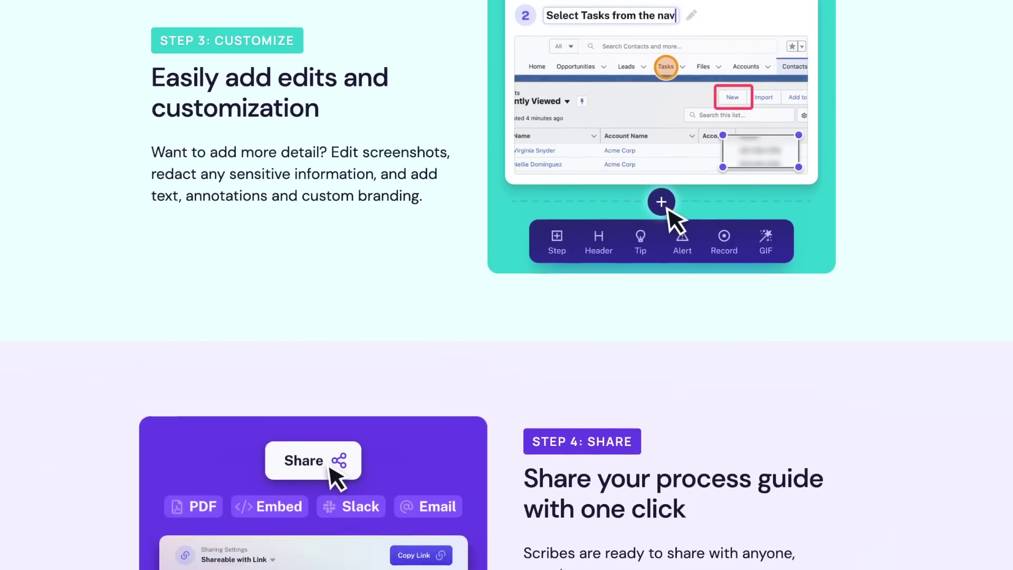
pyautogui.scroll(-3, 507, 285)
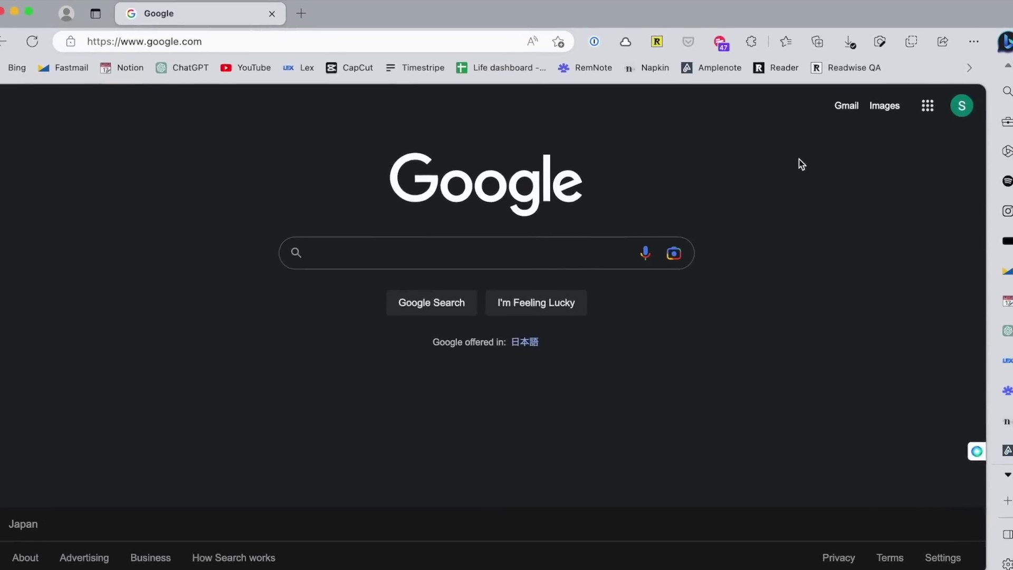
# Step: Start a Scribe recording and search Google for 'new bing'
pyautogui.click(726, 45)
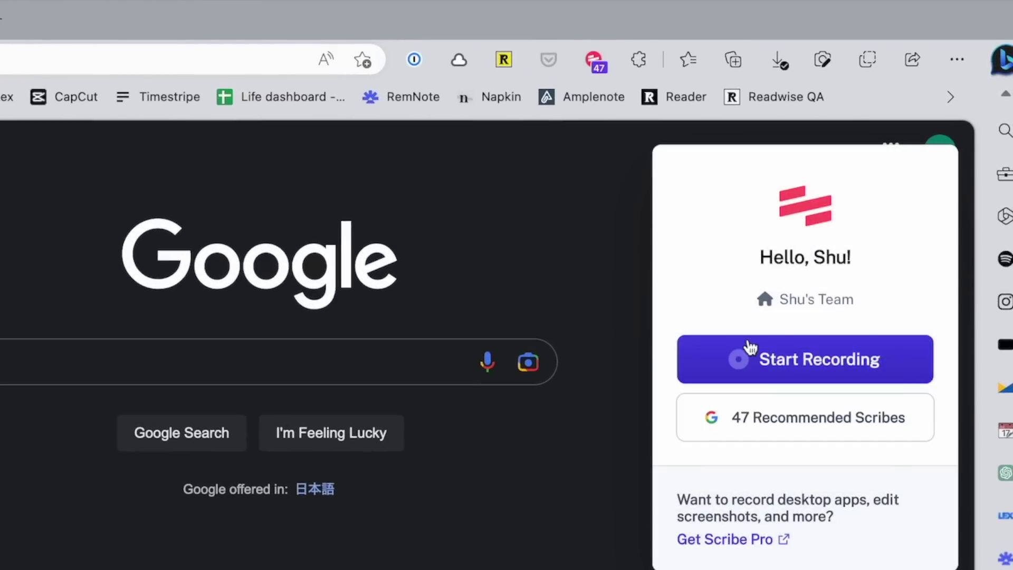
pyautogui.click(778, 369)
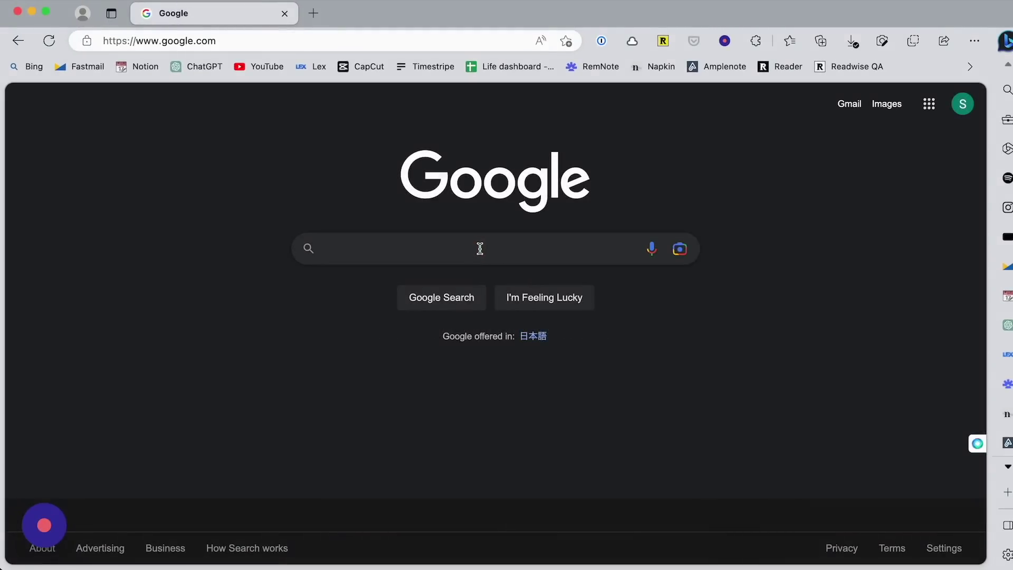
pyautogui.write('new bing')
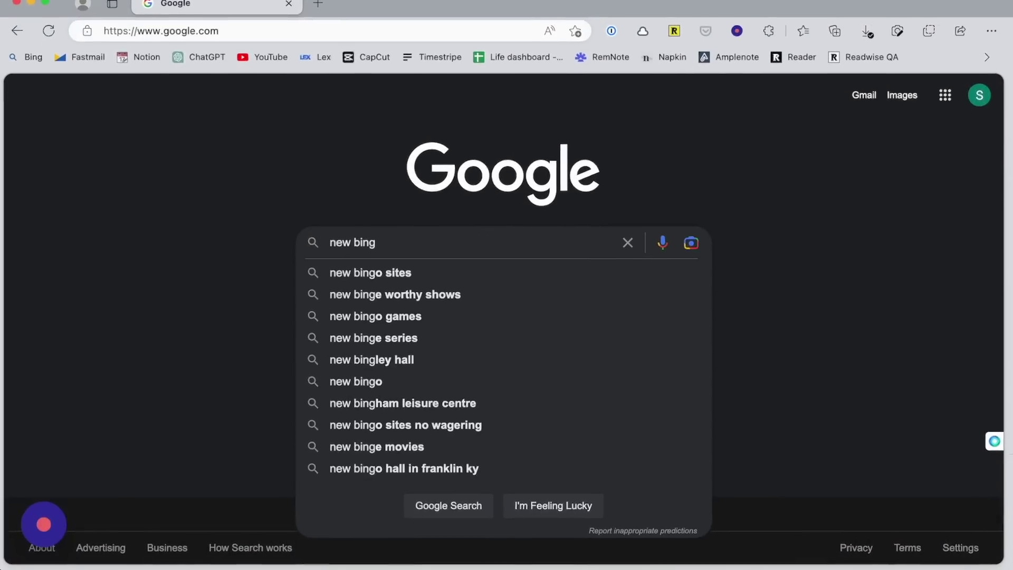
pyautogui.press('Return')
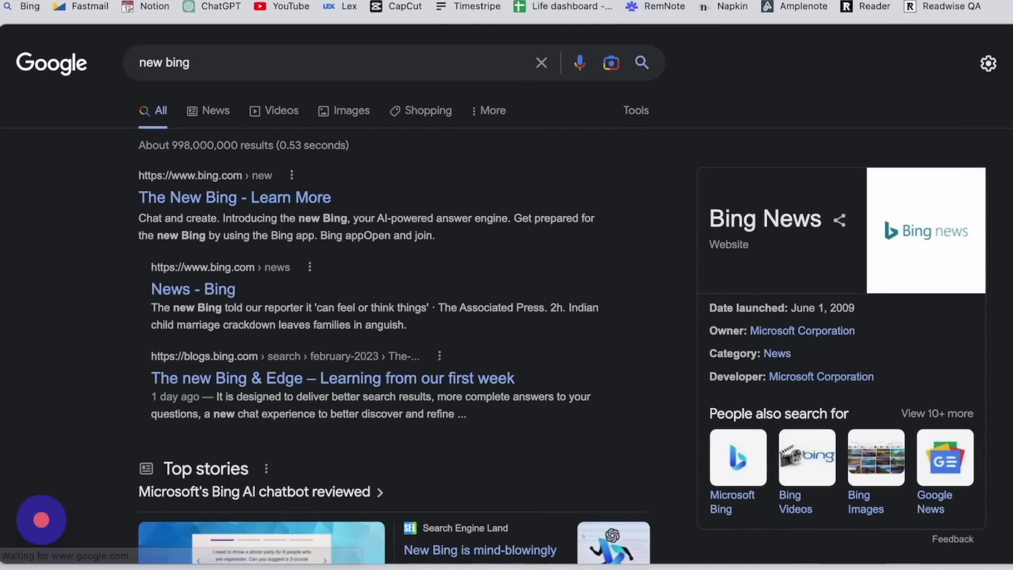
# Step: Open The New Bing page, join the waitlist, decline Edge sign-in, and complete the recording
pyautogui.click(267, 199)
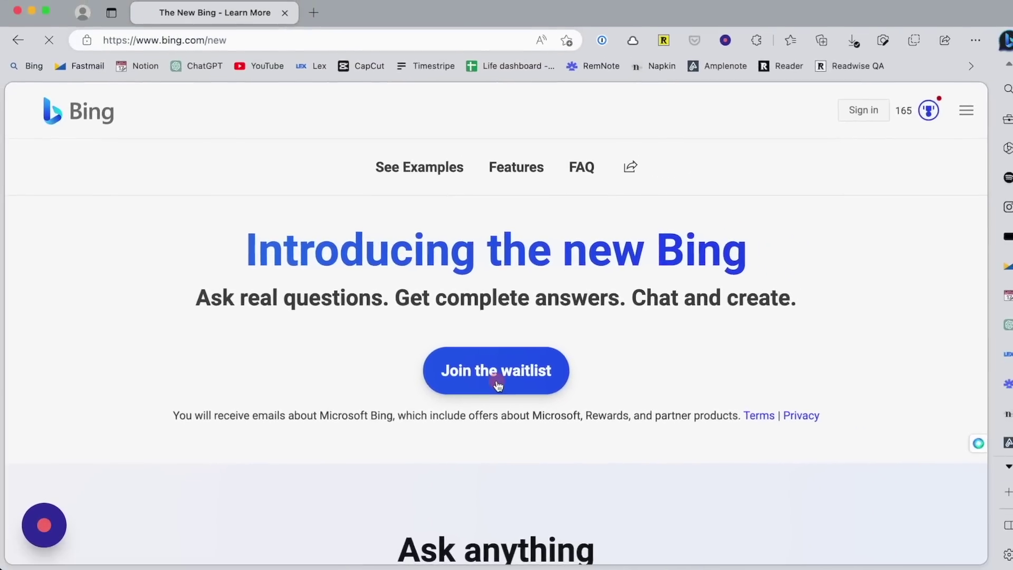
pyautogui.click(498, 386)
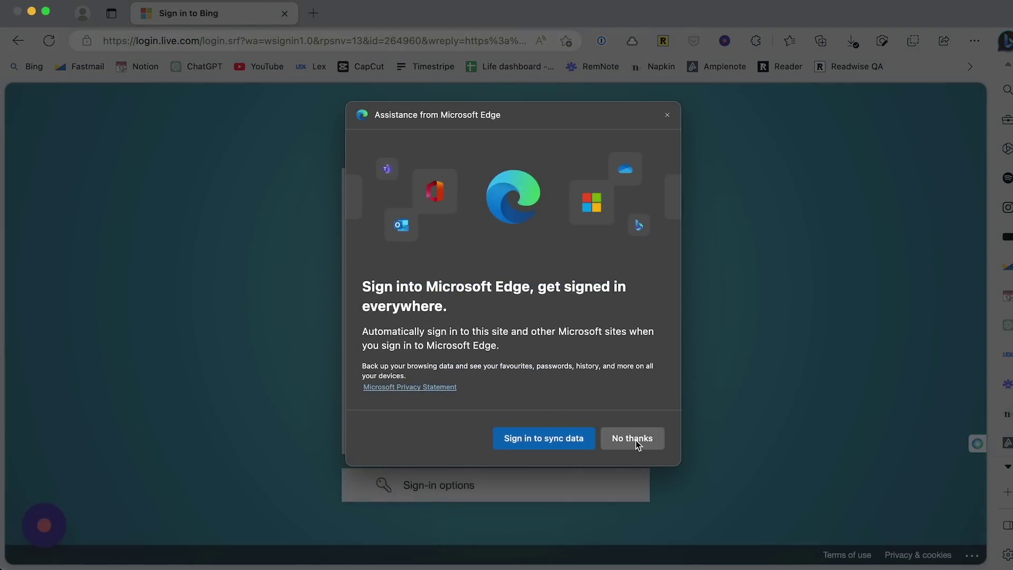
pyautogui.click(634, 440)
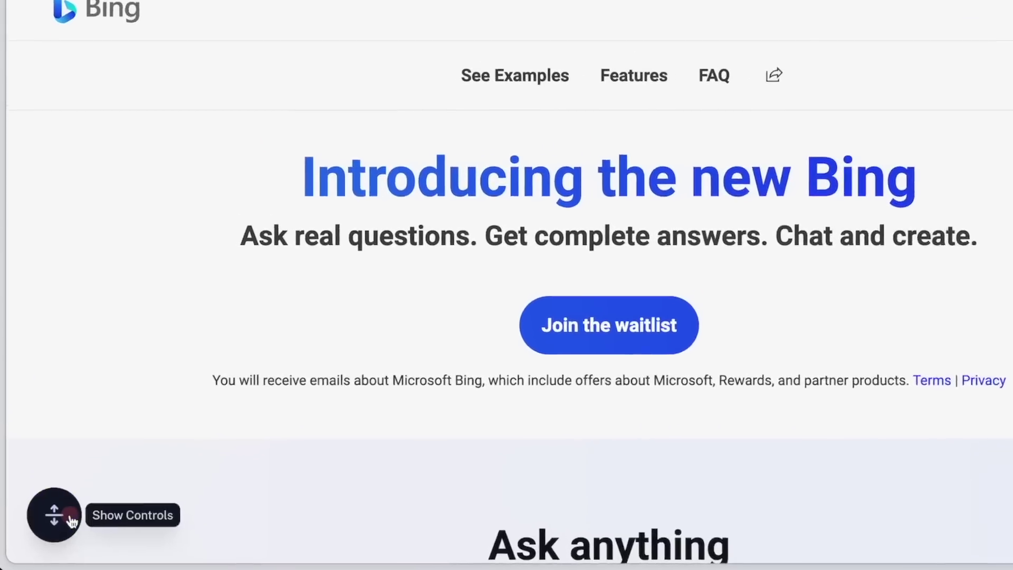
pyautogui.click(44, 525)
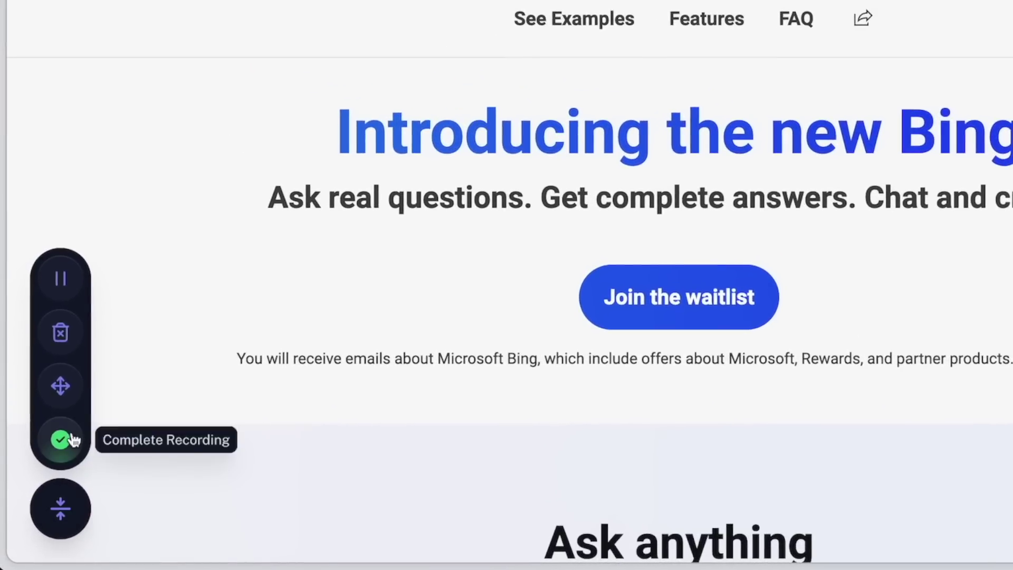
pyautogui.click(73, 439)
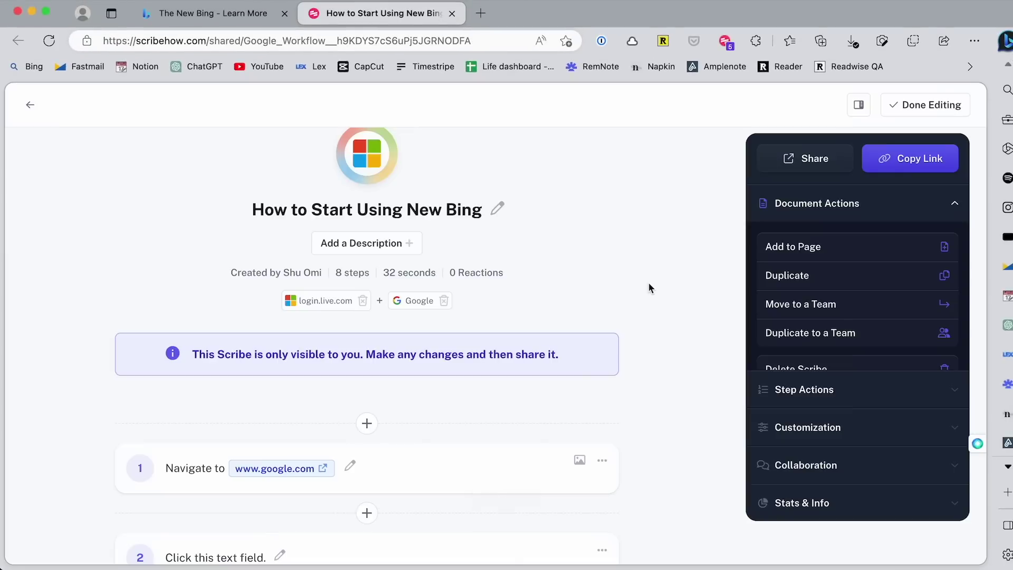
# Step: Scroll down to guide step 6 and replace its 'Click here.' title with 'Sign in to your Microsoft account'
pyautogui.scroll(-8, 660, 289)
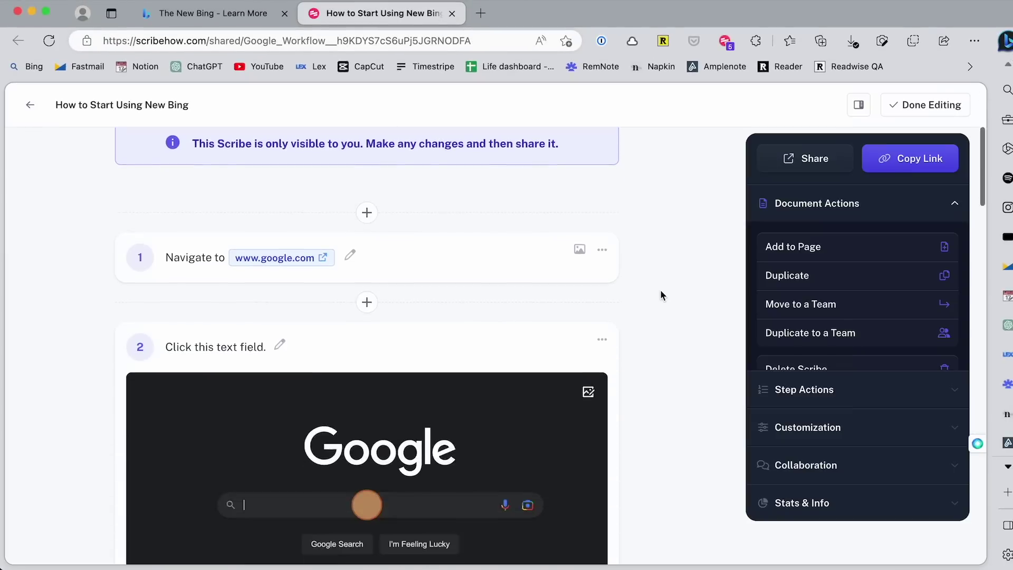
pyautogui.scroll(-7, 661, 291)
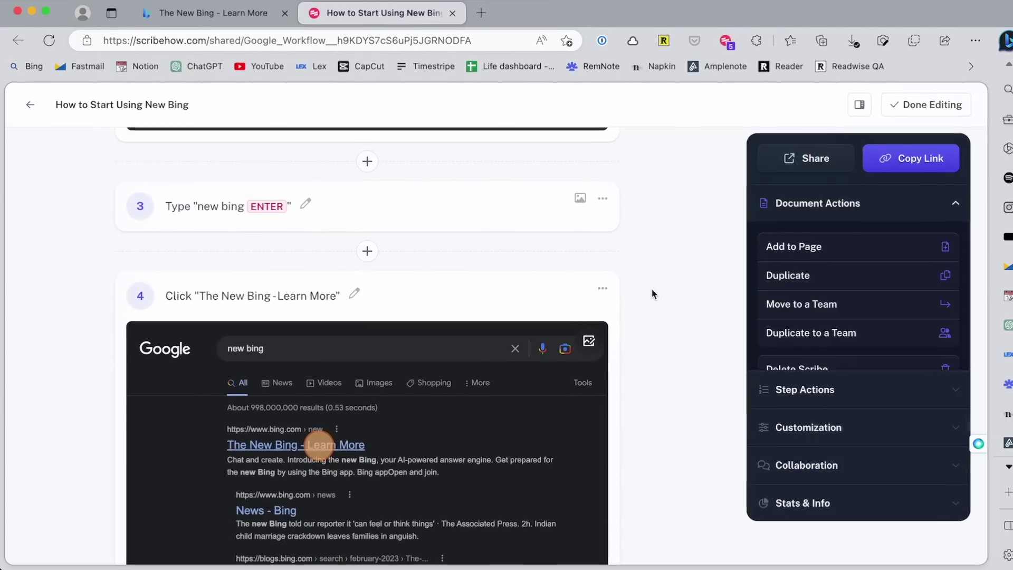
pyautogui.scroll(-3, 653, 293)
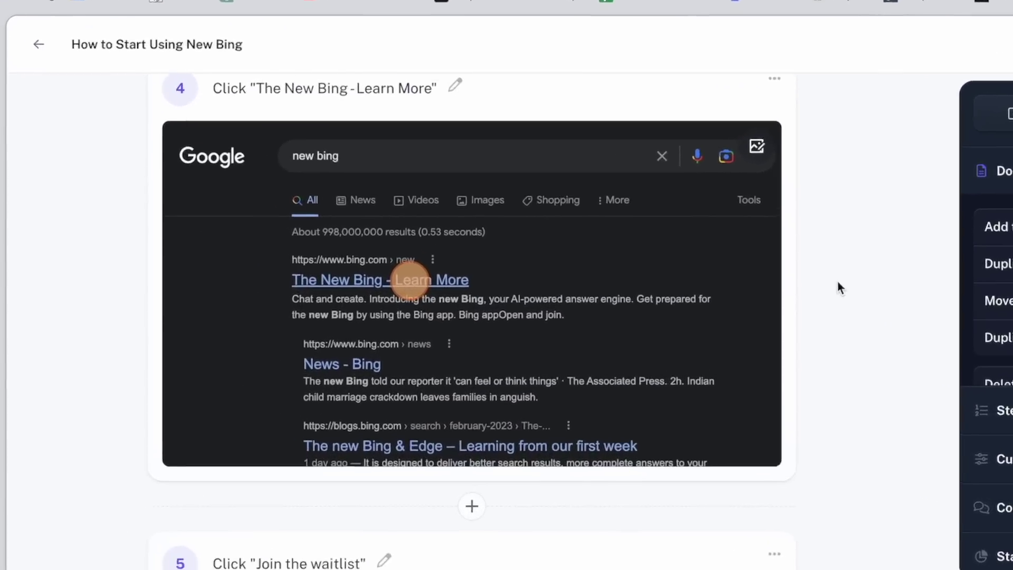
pyautogui.scroll(-15, 840, 288)
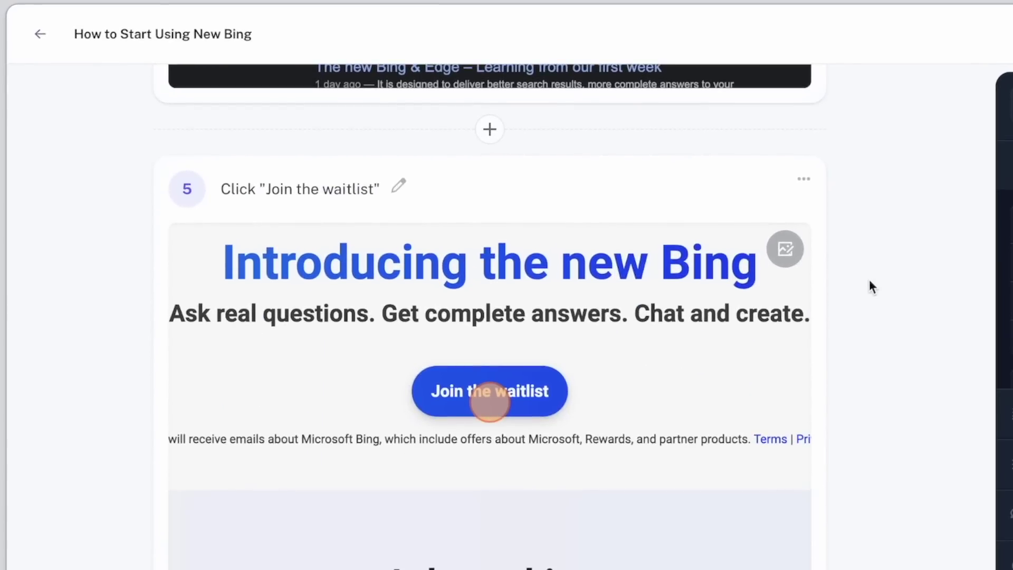
pyautogui.scroll(-2, 869, 287)
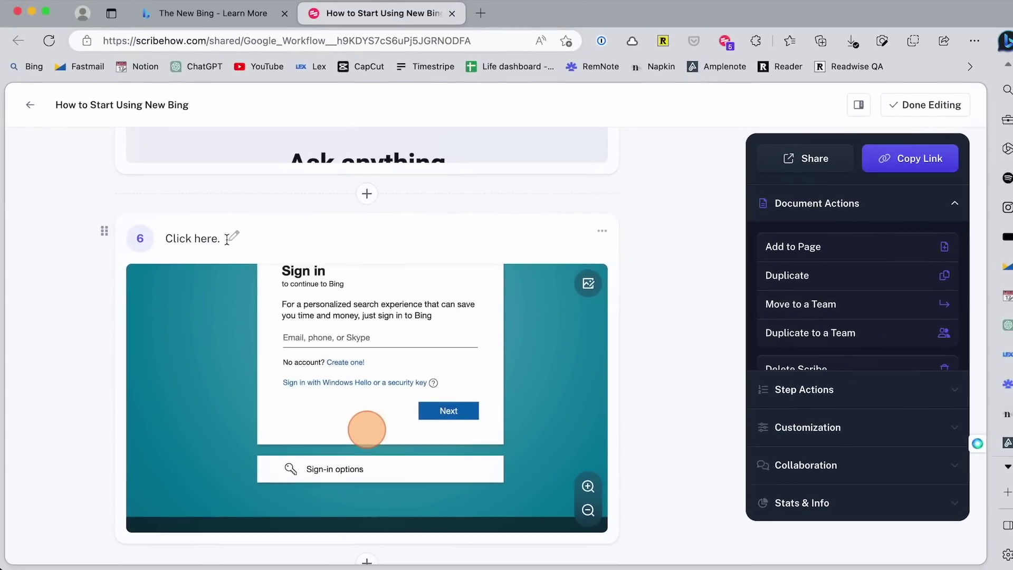
pyautogui.click(228, 238)
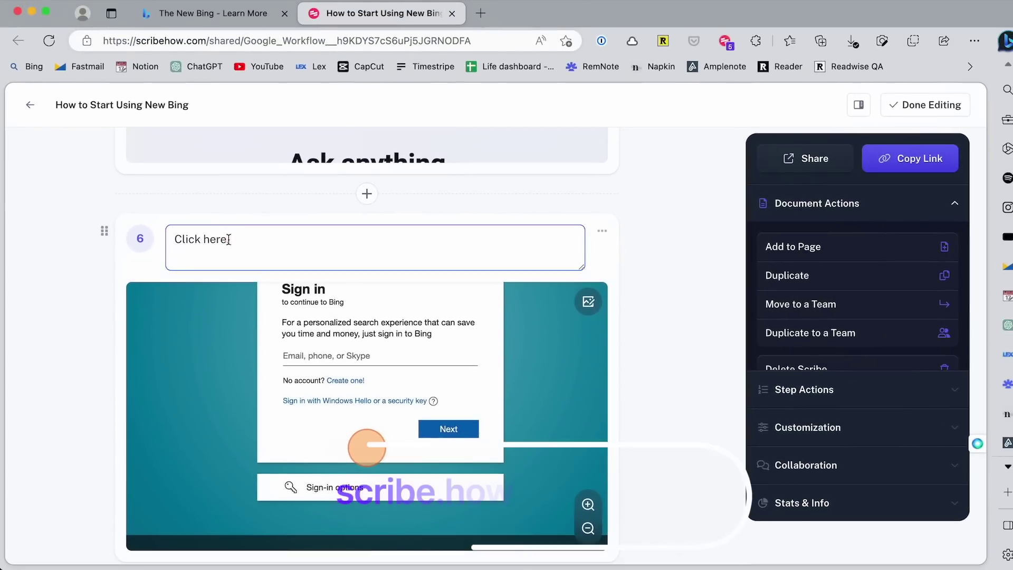
pyautogui.tripleClick(238, 242)
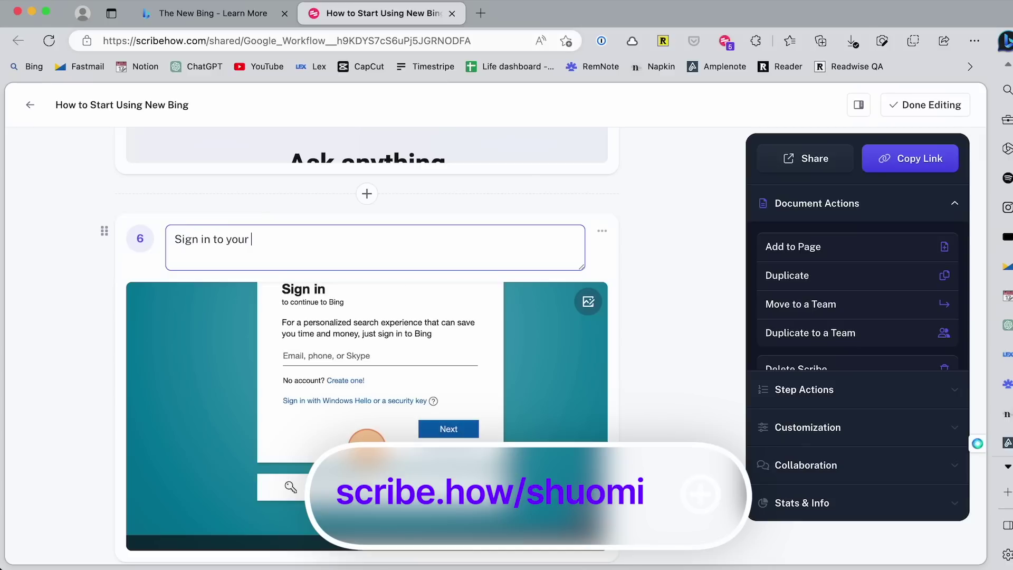
pyautogui.write('Sign in to your Microsoft account')
pyautogui.press('Return')
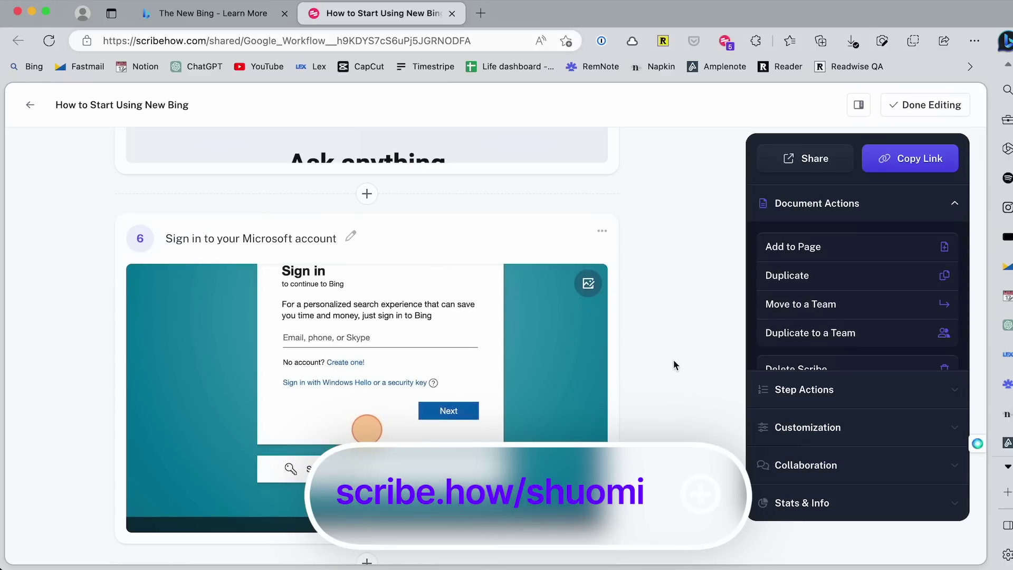
pyautogui.scroll(-8, 673, 359)
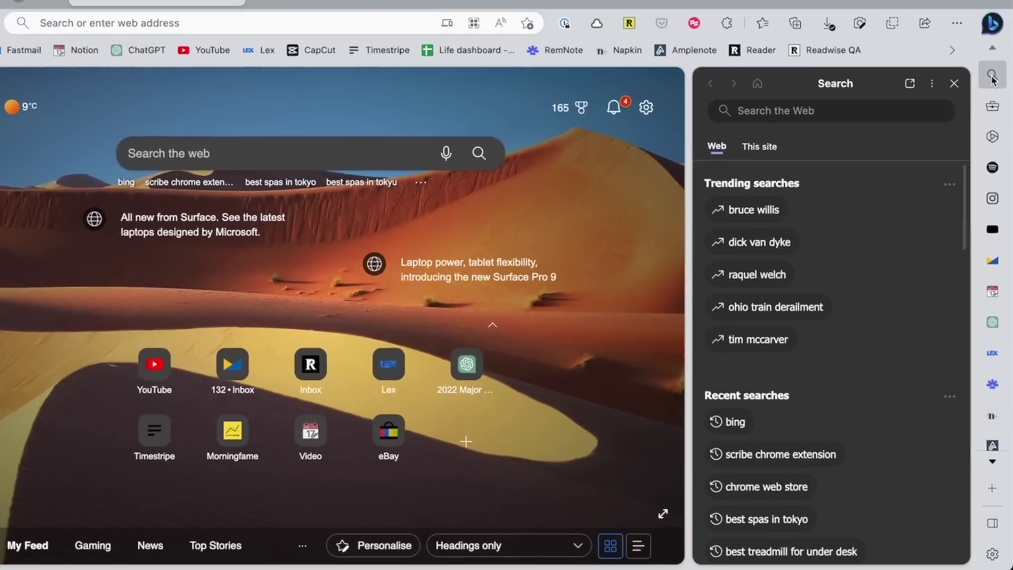
pyautogui.write("what's new in m2 macbook pro")
pyautogui.press('Return')
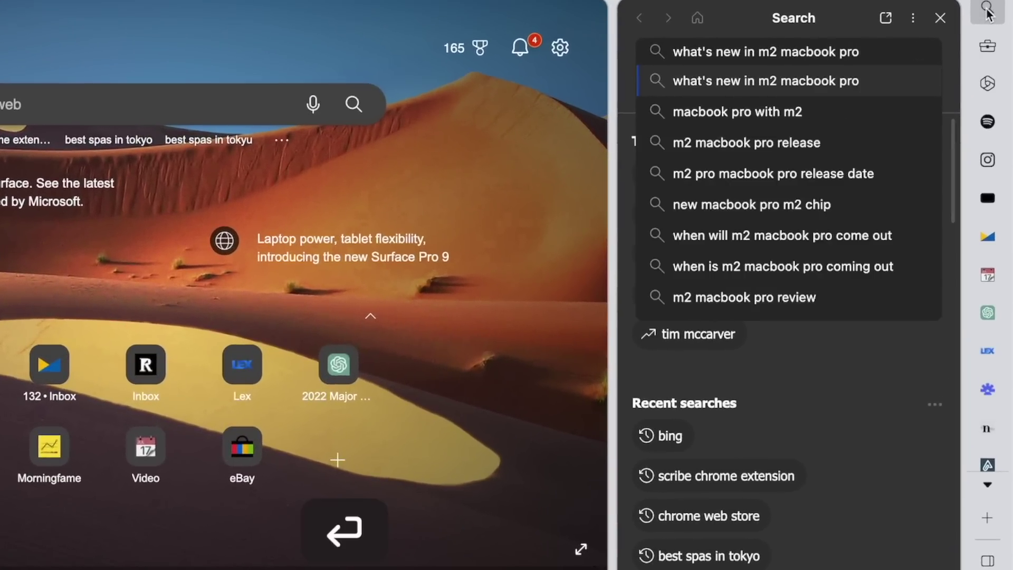
pyautogui.scroll(-5, 883, 298)
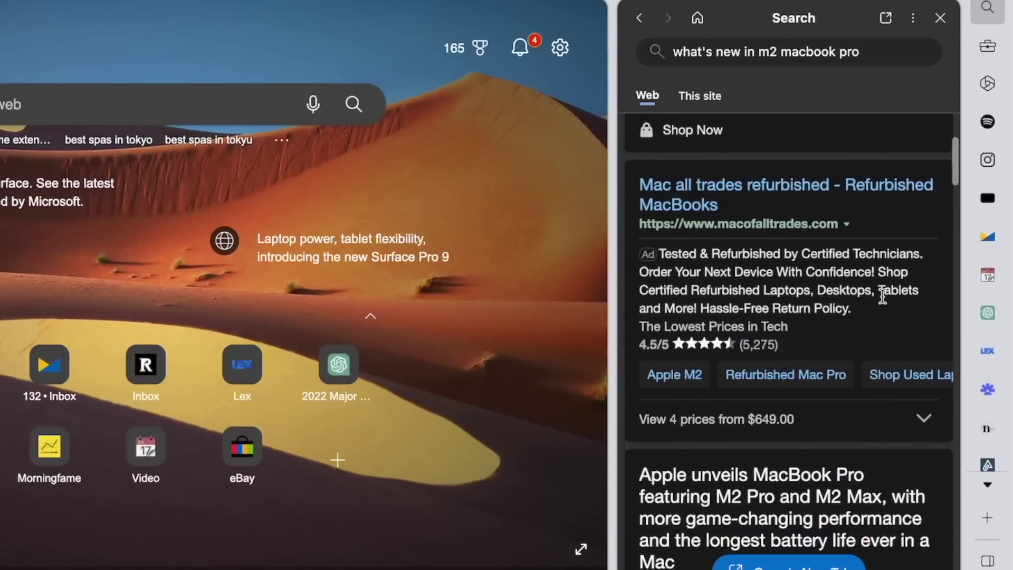
pyautogui.scroll(-5, 883, 297)
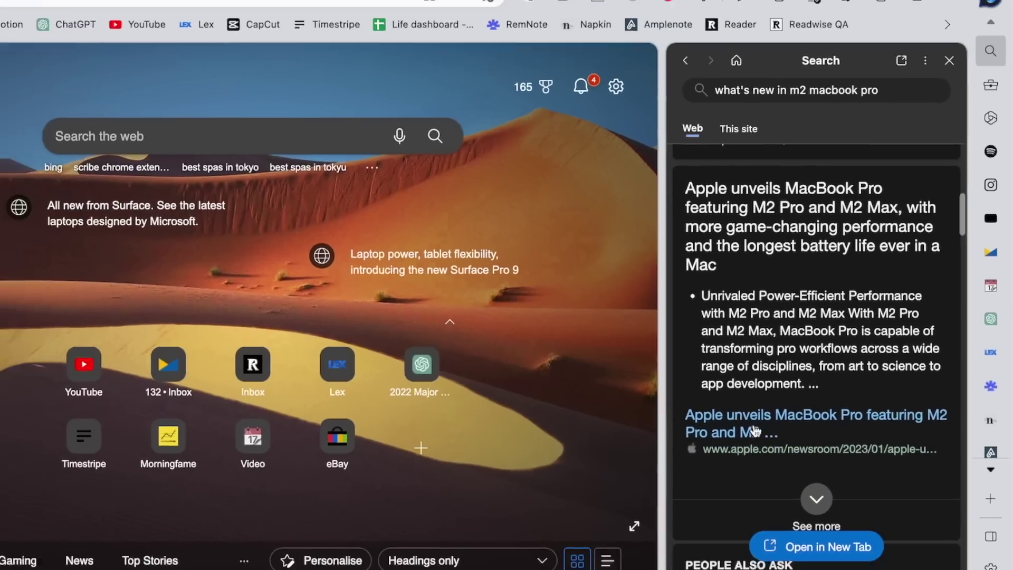
pyautogui.click(756, 432)
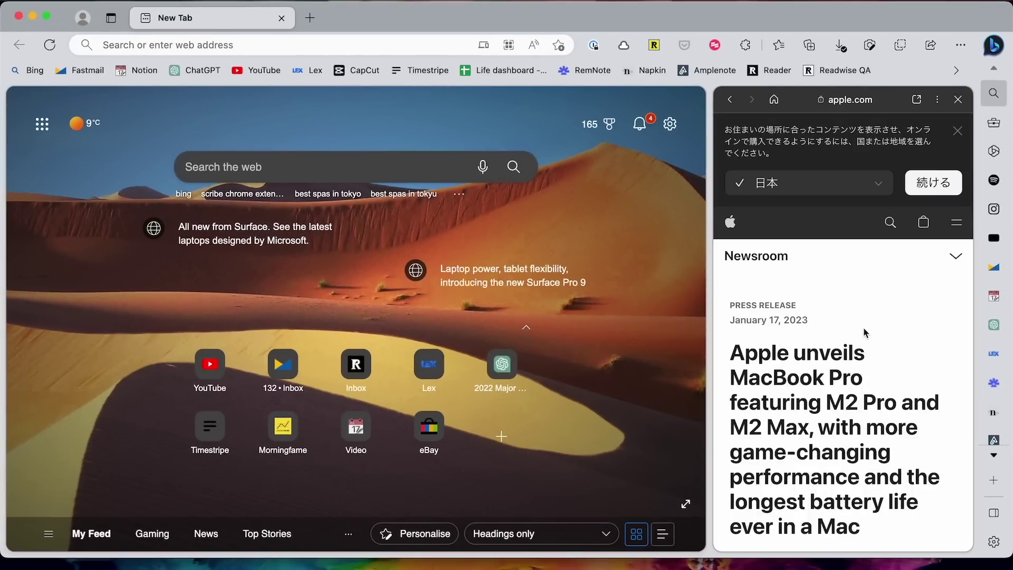
pyautogui.scroll(-10, 865, 333)
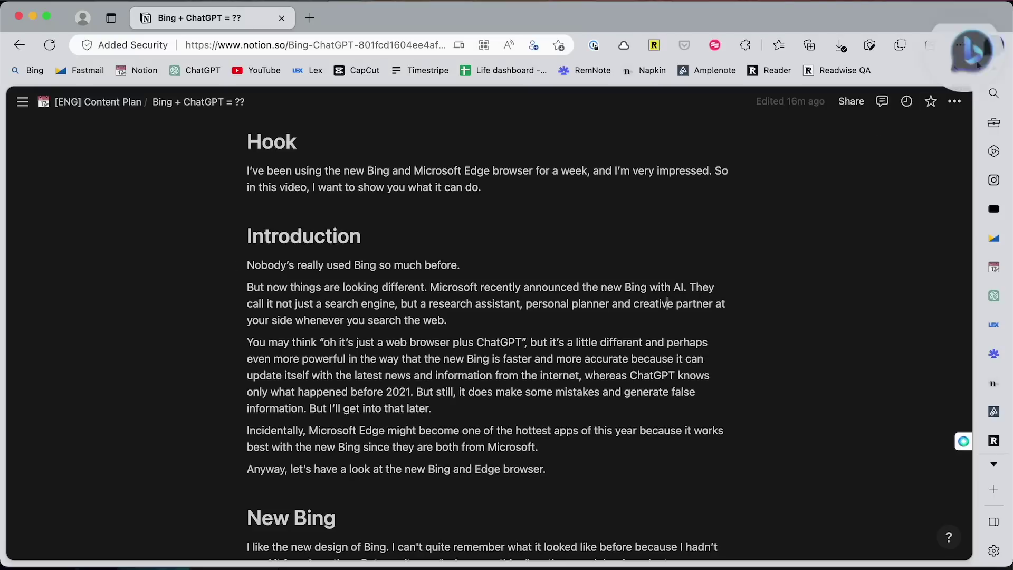
# Step: In Bing chat, get orange-coloured meal ideas for a picky toddler, then ask how to make baked quinoa chicken nuggets
pyautogui.click(968, 58)
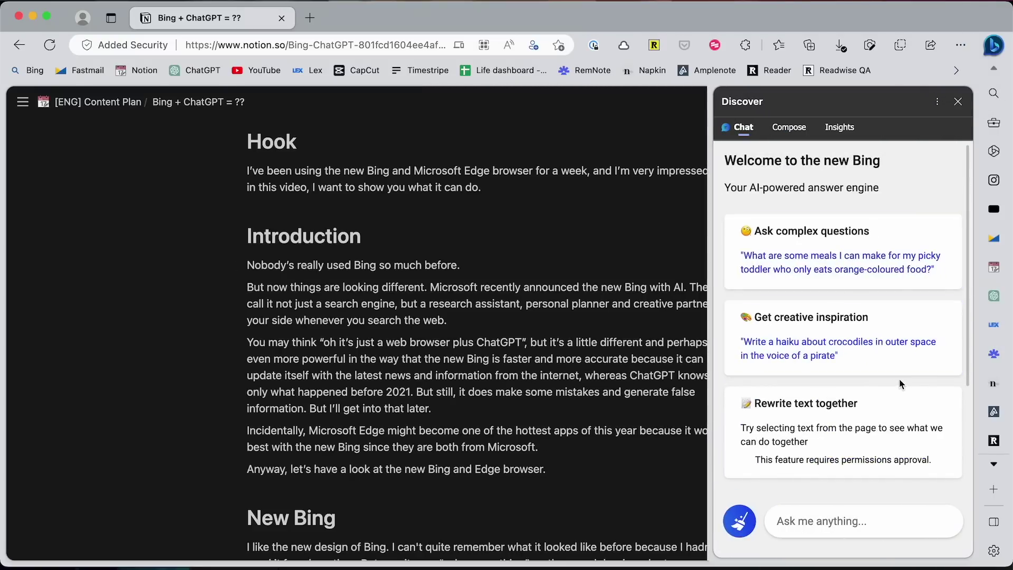
pyautogui.scroll(-1, 900, 380)
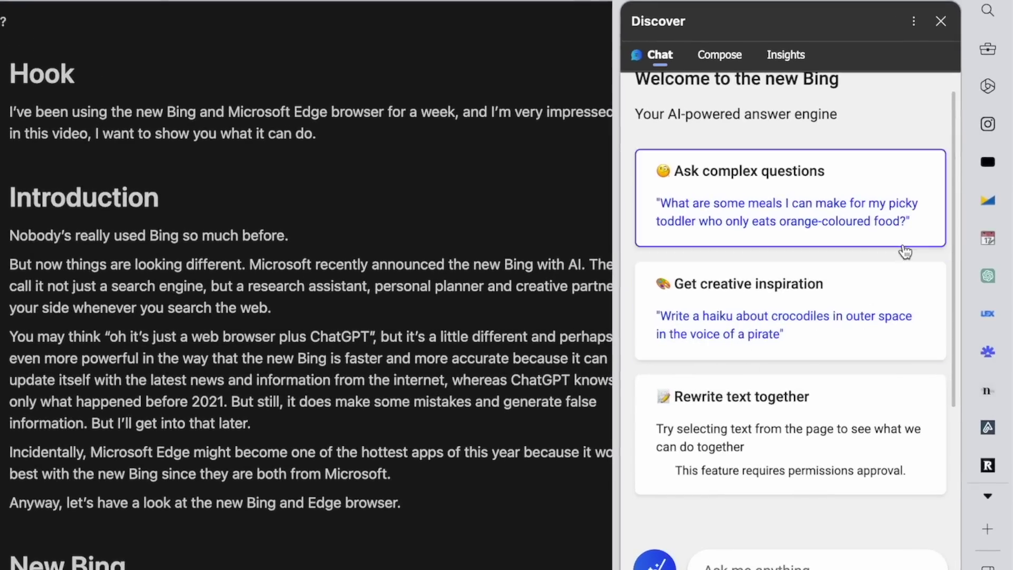
pyautogui.scroll(2, 906, 252)
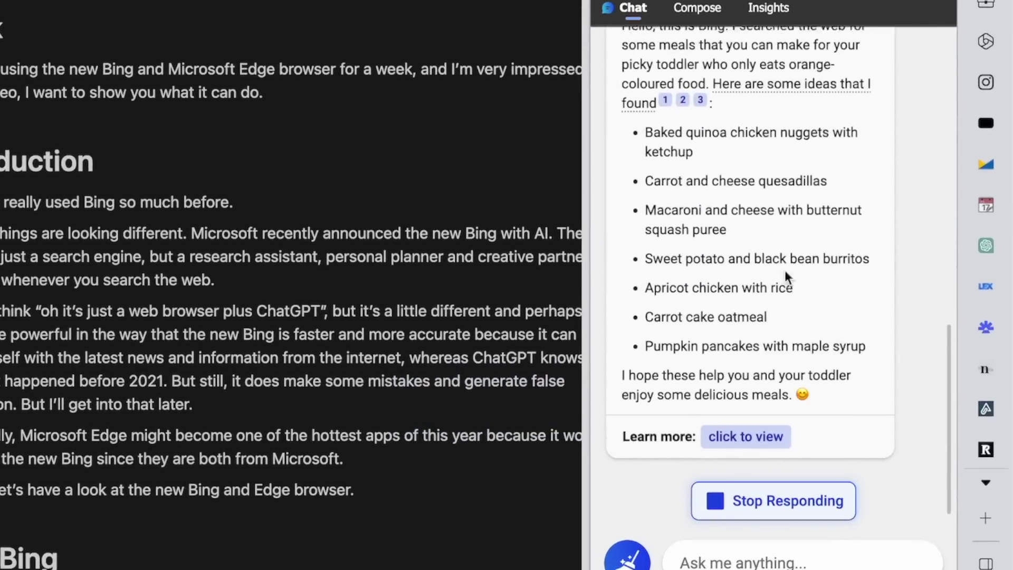
pyautogui.click(884, 406)
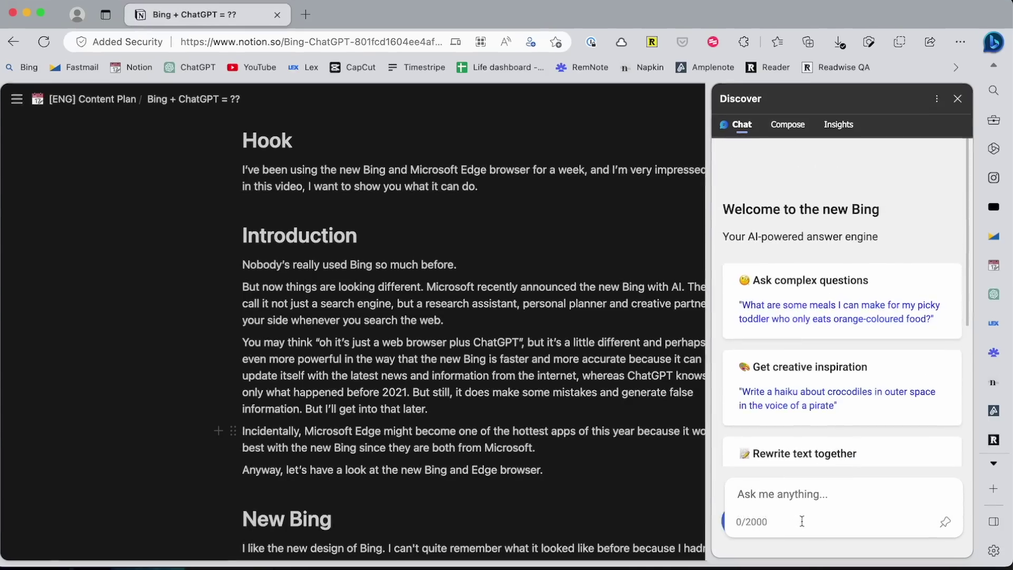
# Step: Ask Bing chat for icebreakers for a 6-person dinner party, then have it summarise the BBC article
pyautogui.write('im throwing a dinner party for 6 people who dont')
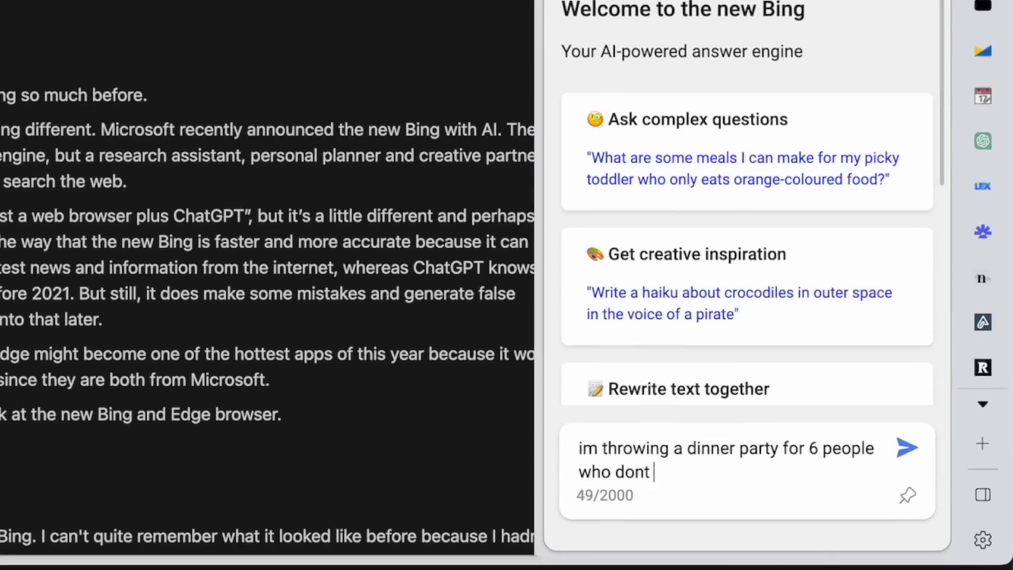
pyautogui.write(' know each other so well. What are the best icebreakers for them?')
pyautogui.press('Return')
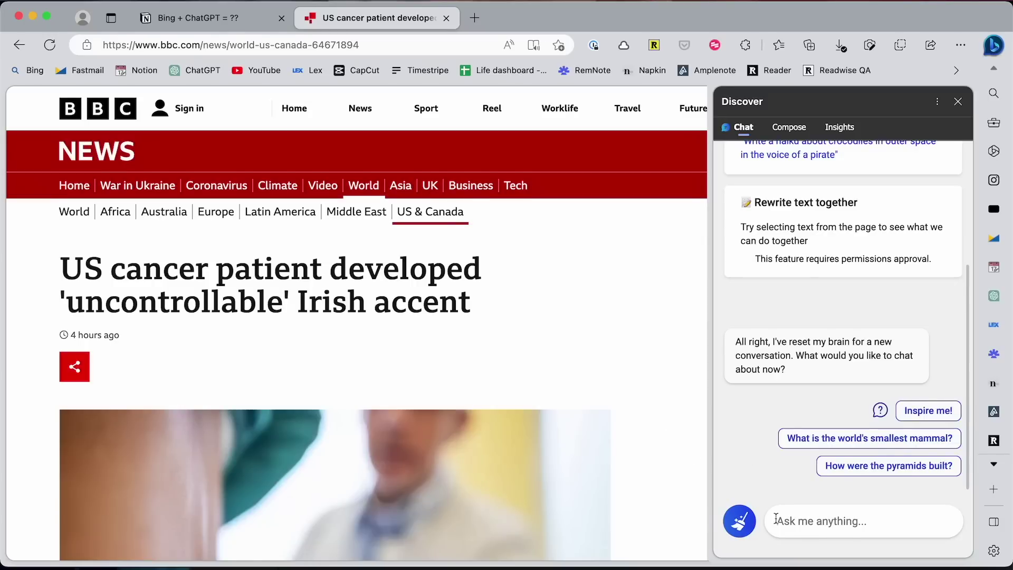
pyautogui.click(776, 520)
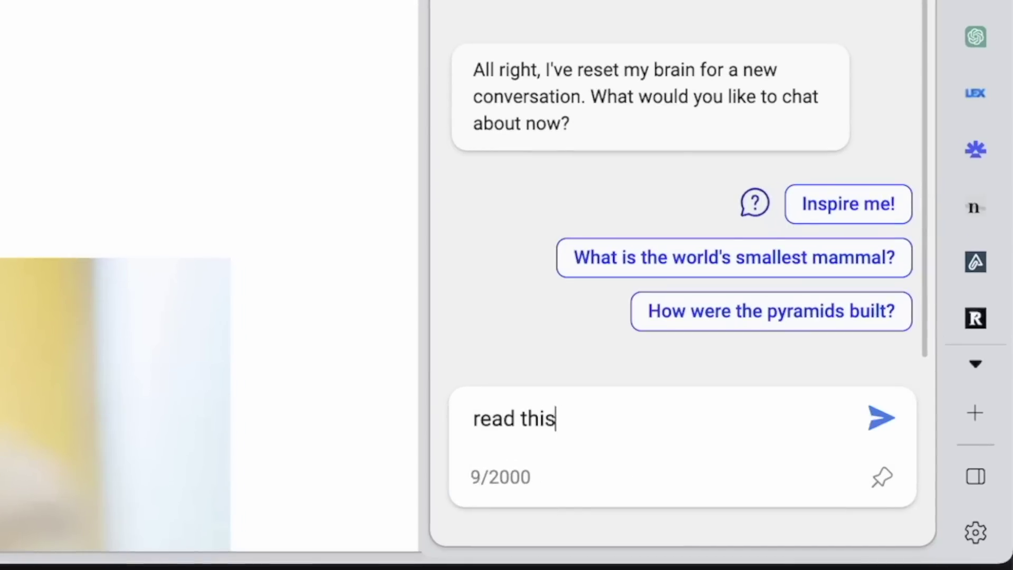
pyautogui.write('read this and summarise it for me')
pyautogui.press('Return')
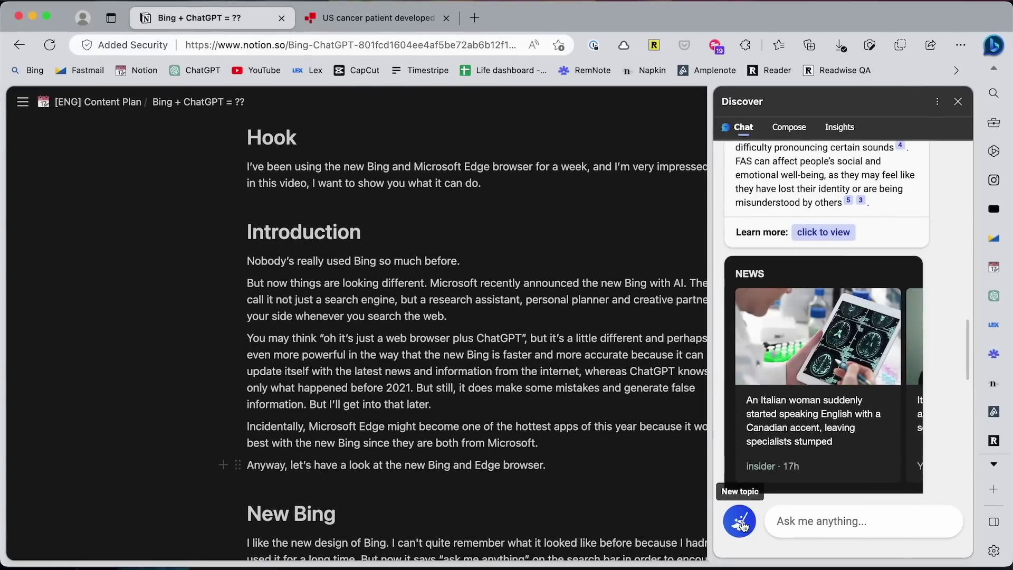
pyautogui.click(742, 525)
# Step: Ask Bing chat to read the YouTube video draft and suggest improvements
pyautogui.click(805, 508)
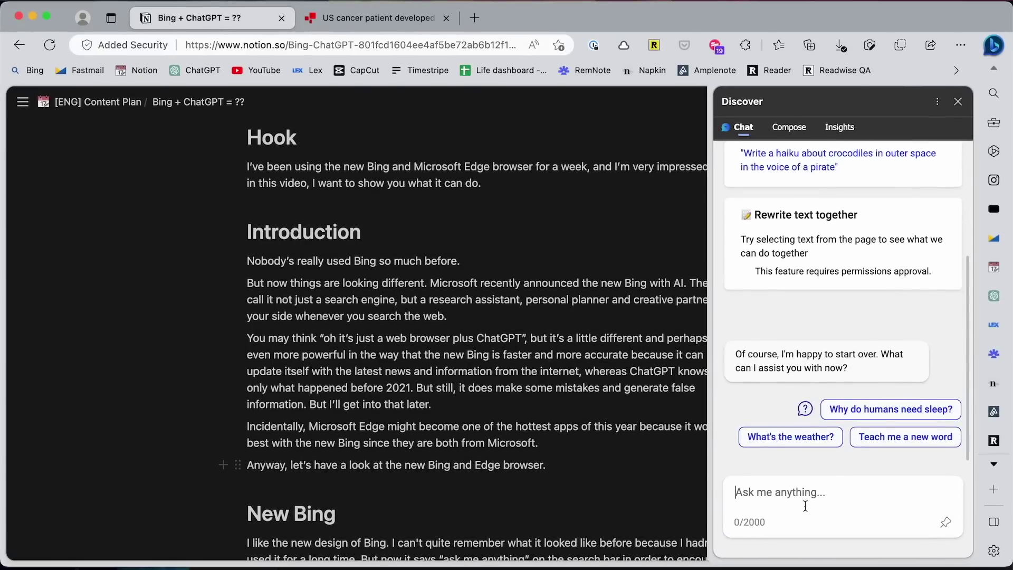
pyautogui.write('hey, this is the draft of my next ')
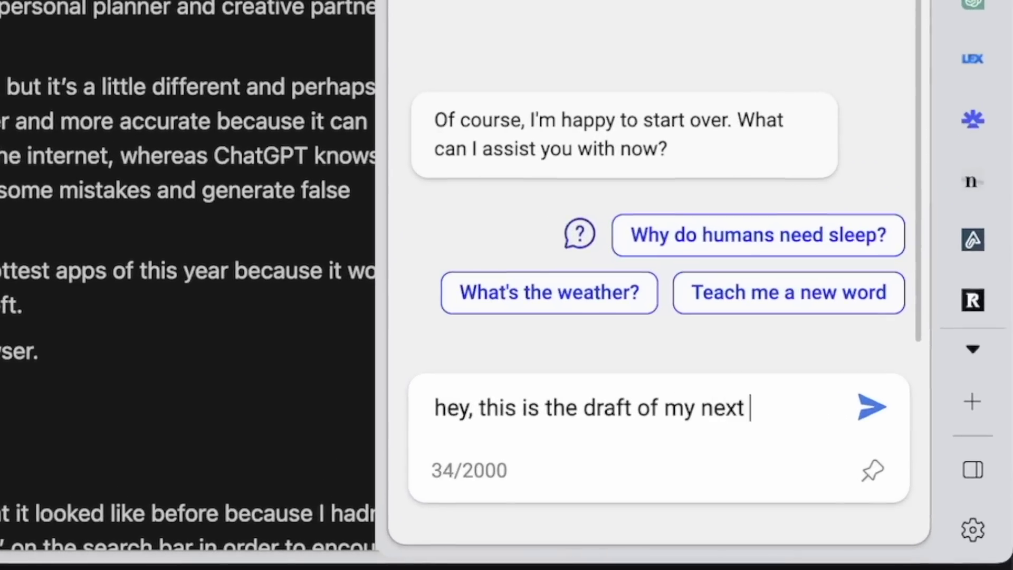
pyautogui.write('youtube video. Can you read it and make some sugges')
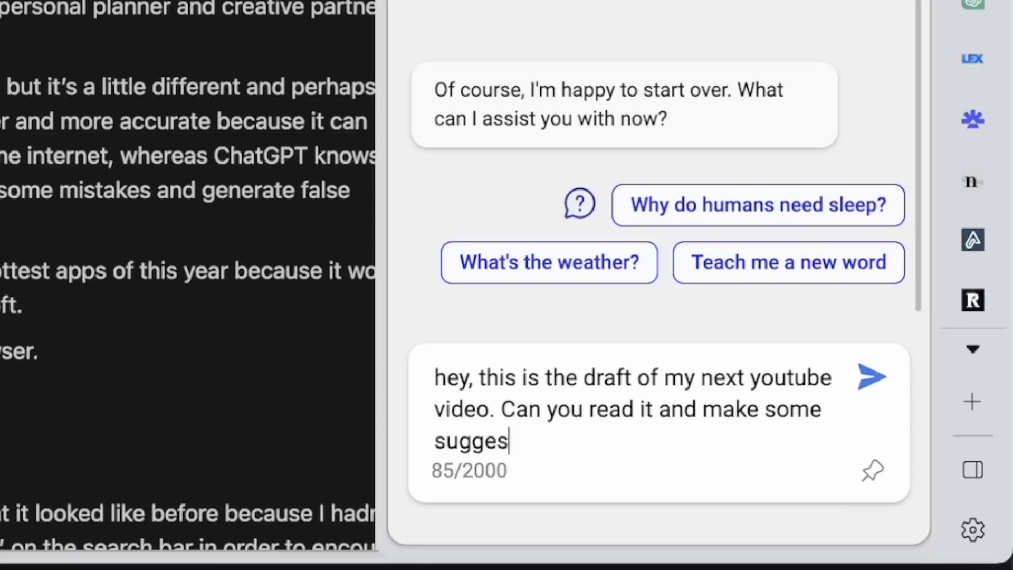
pyautogui.write('tions as to how i can improve it')
pyautogui.press('Return')
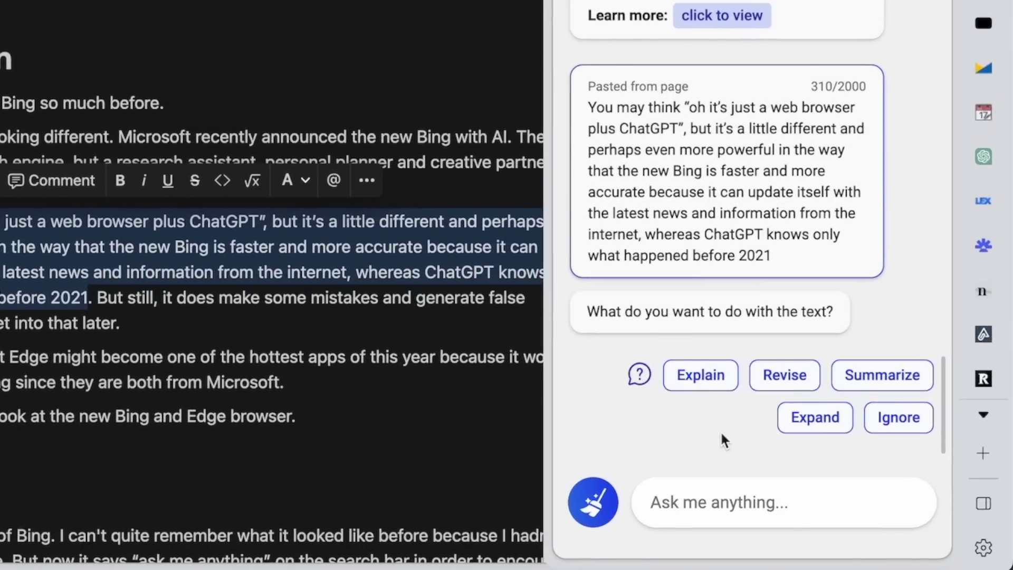
# Step: Have Bing revise the selected Steam Deck paragraph from the note
pyautogui.click(777, 389)
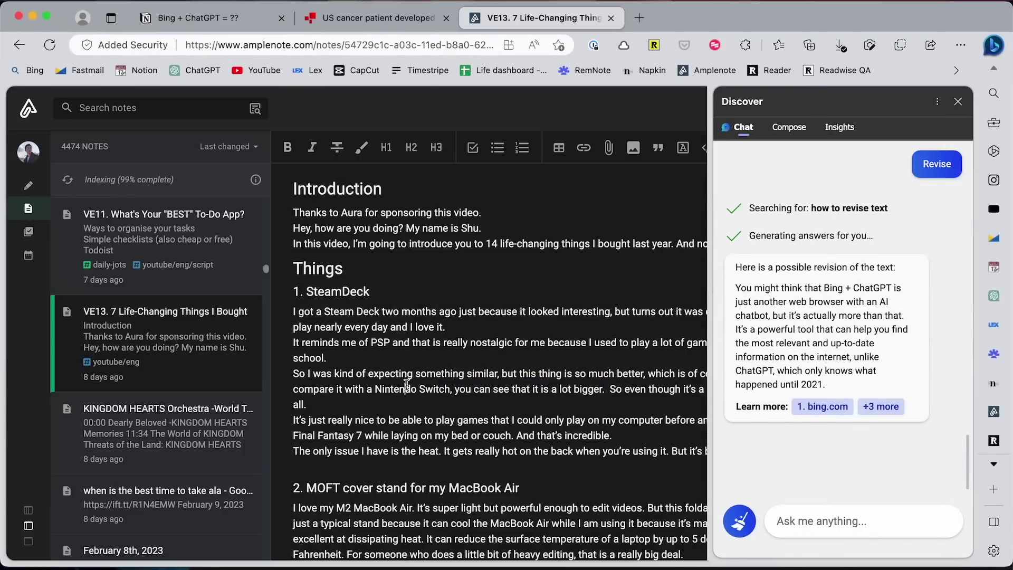
pyautogui.moveTo(291, 313); pyautogui.dragTo(347, 403)
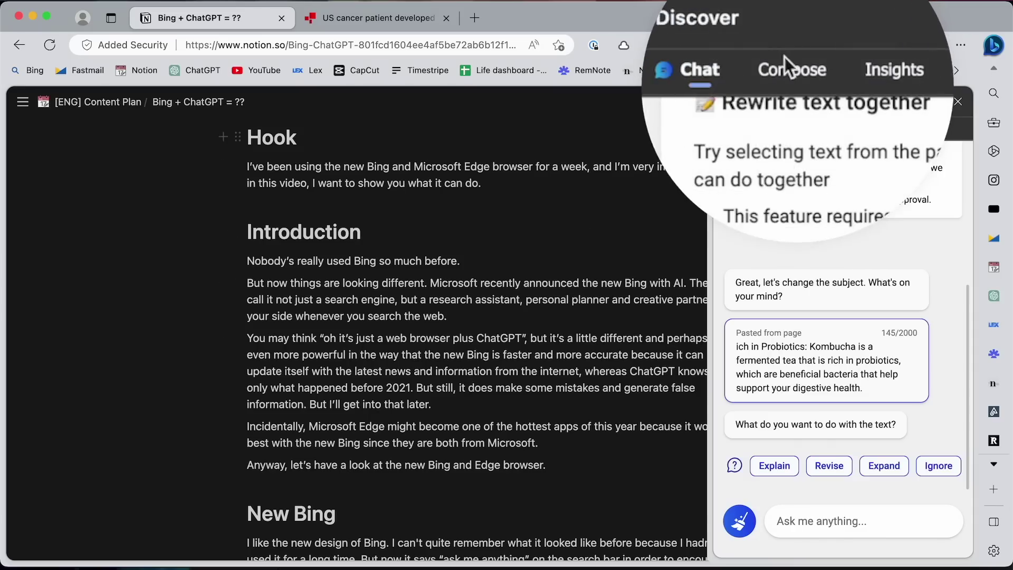
pyautogui.click(786, 126)
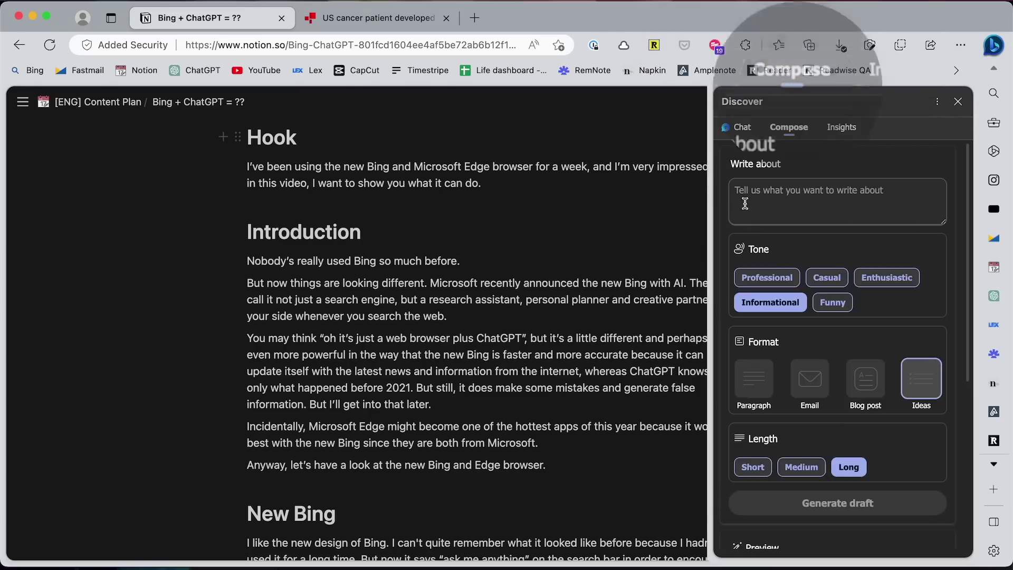
# Step: Compose a professional, medium-length email to a mean boss announcing you're quitting, and generate the draft
pyautogui.click(775, 200)
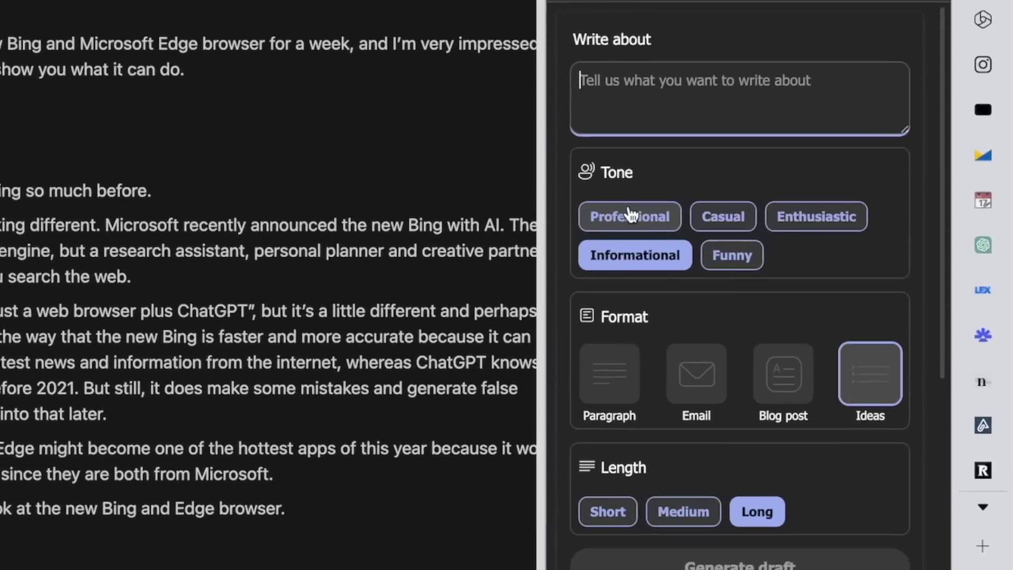
pyautogui.click(775, 275)
pyautogui.click(826, 276)
pyautogui.click(788, 214)
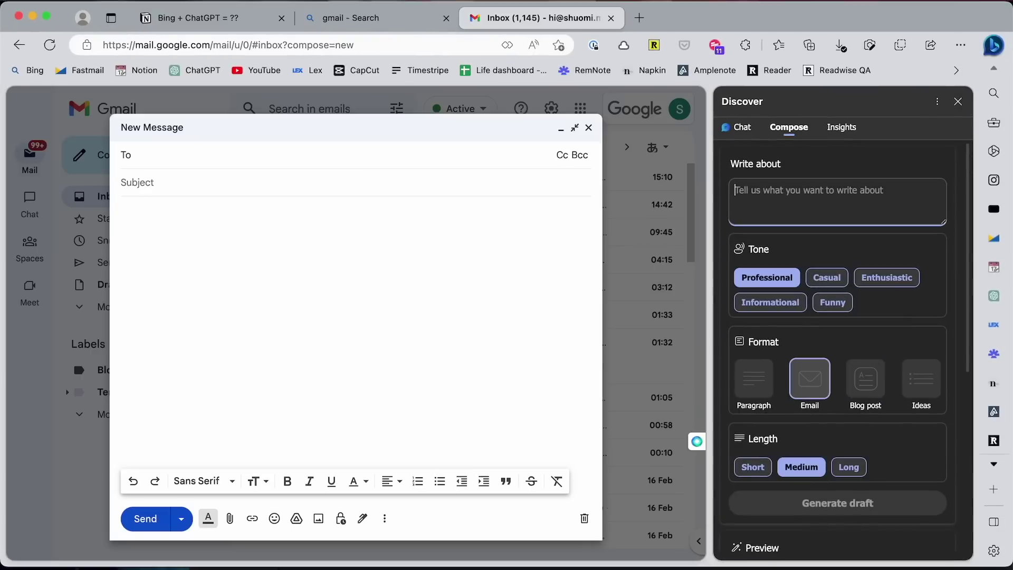
pyautogui.write('write a strongly worded email to my boss who has been extremely ')
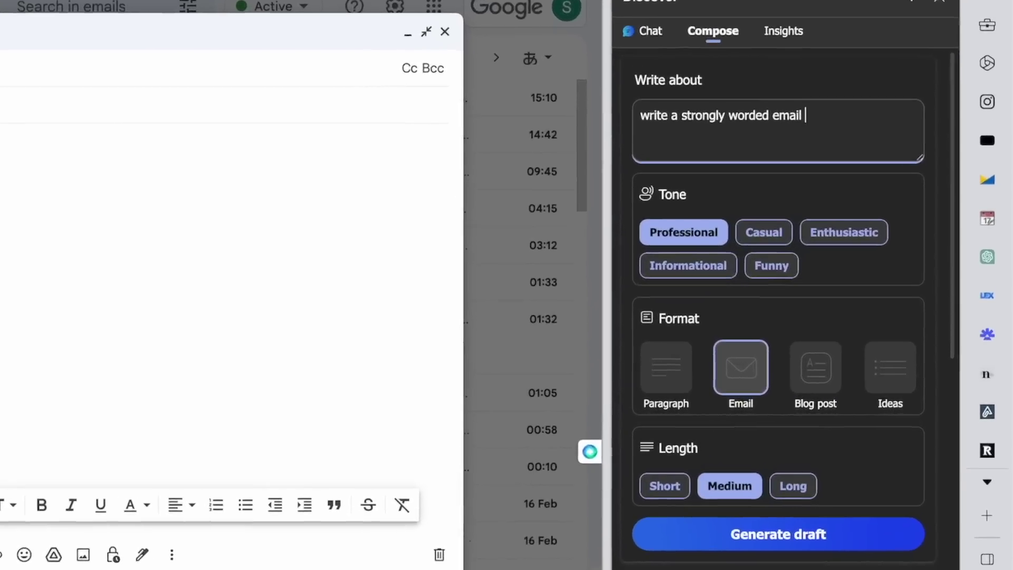
pyautogui.write("mean to everyone that I'm quitting")
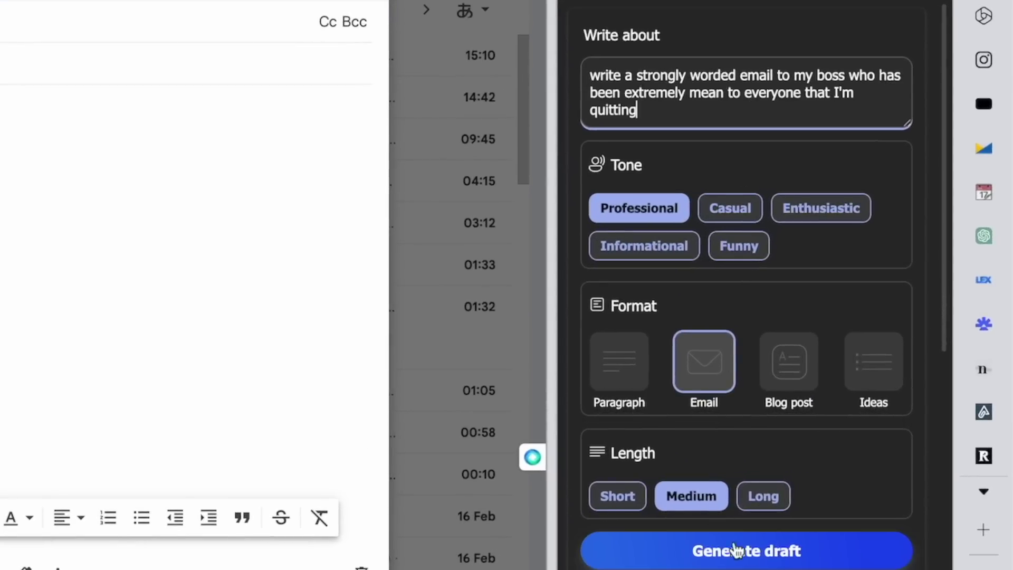
pyautogui.click(737, 551)
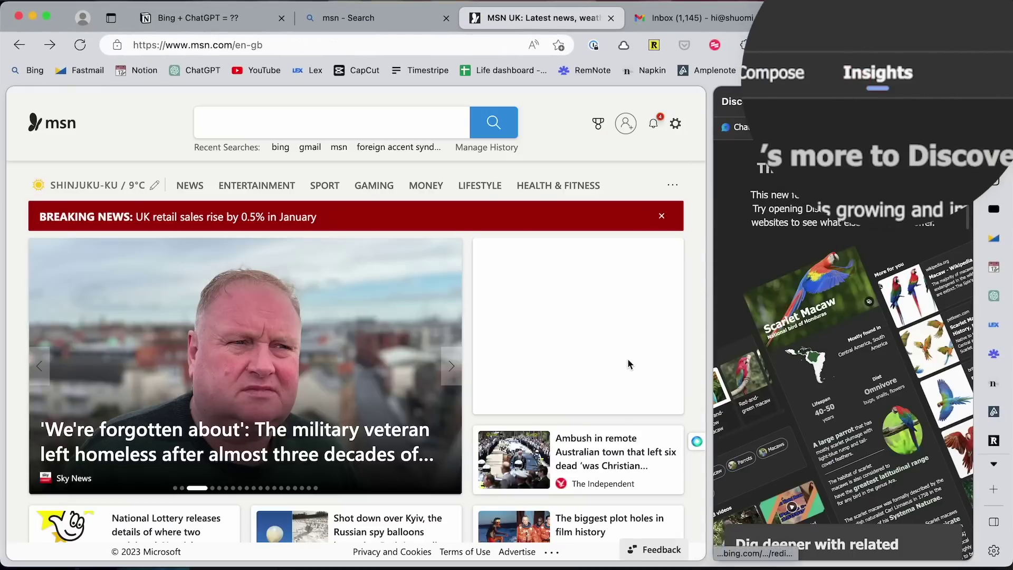
# Step: Open the MSN story about homeless military veterans and view its Bing insights
pyautogui.scroll(-3, 399, 290)
pyautogui.click(325, 276)
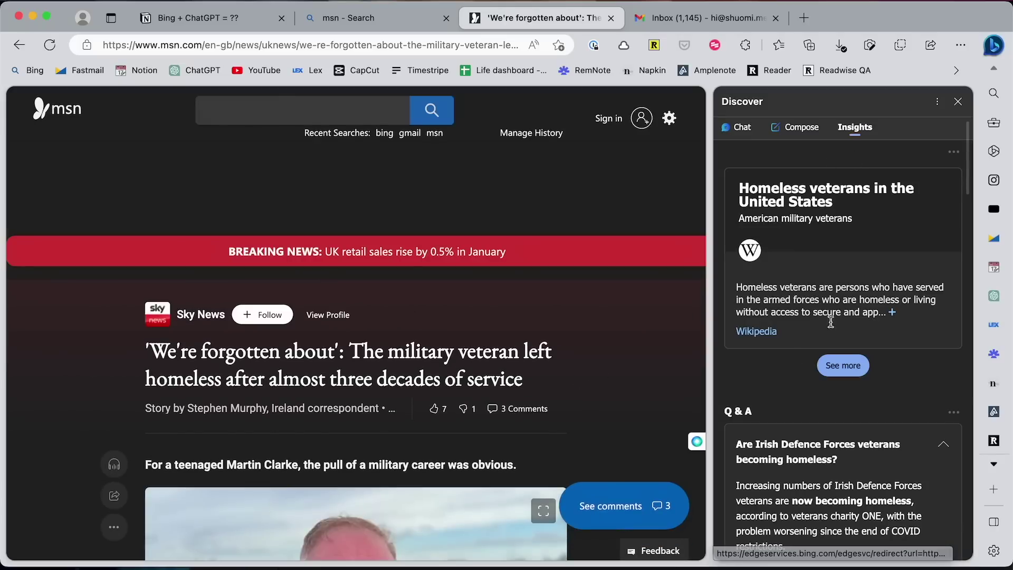
pyautogui.scroll(-4, 809, 357)
pyautogui.scroll(-6, 584, 402)
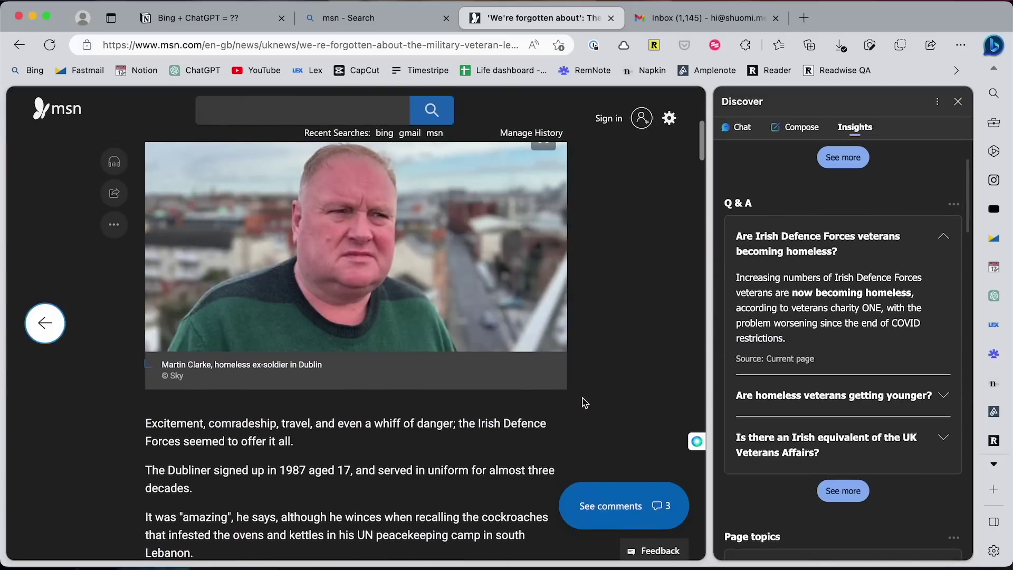
# Step: Open the actor's dementia diagnosis story from the carousel and review its insights
pyautogui.hscroll(-5, 584, 402)
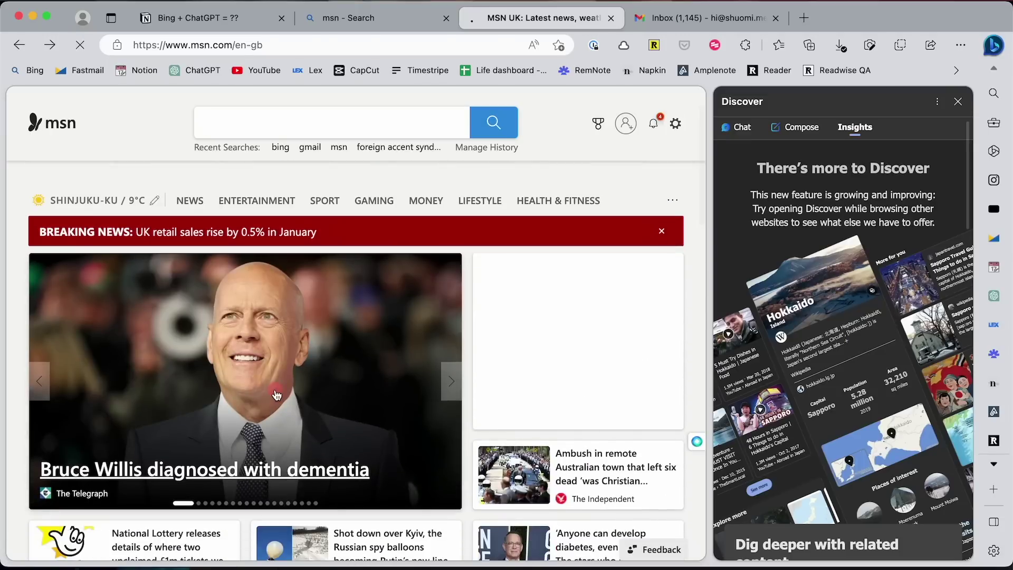
pyautogui.click(276, 395)
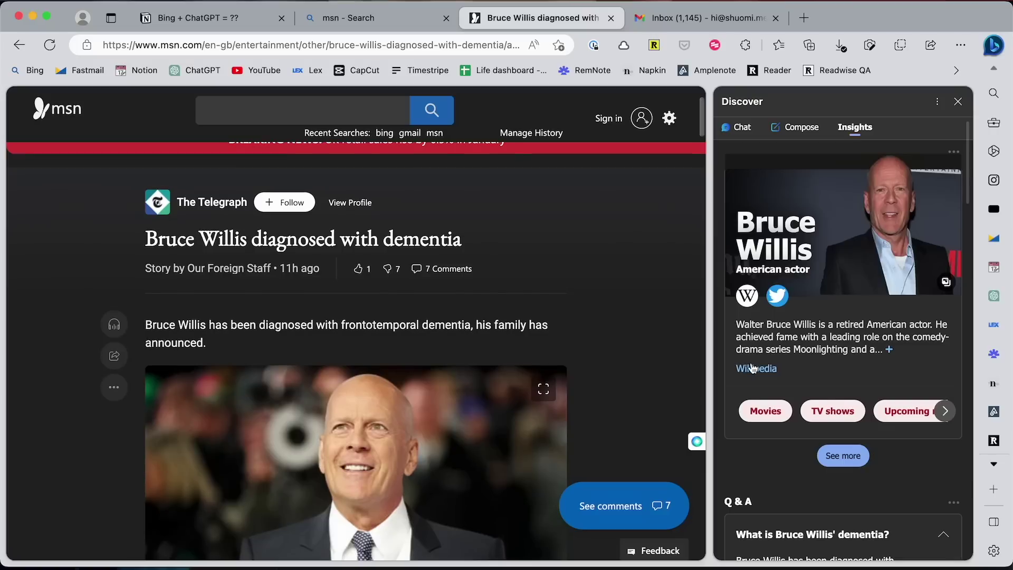
pyautogui.scroll(-3, 753, 368)
pyautogui.scroll(-3, 753, 368)
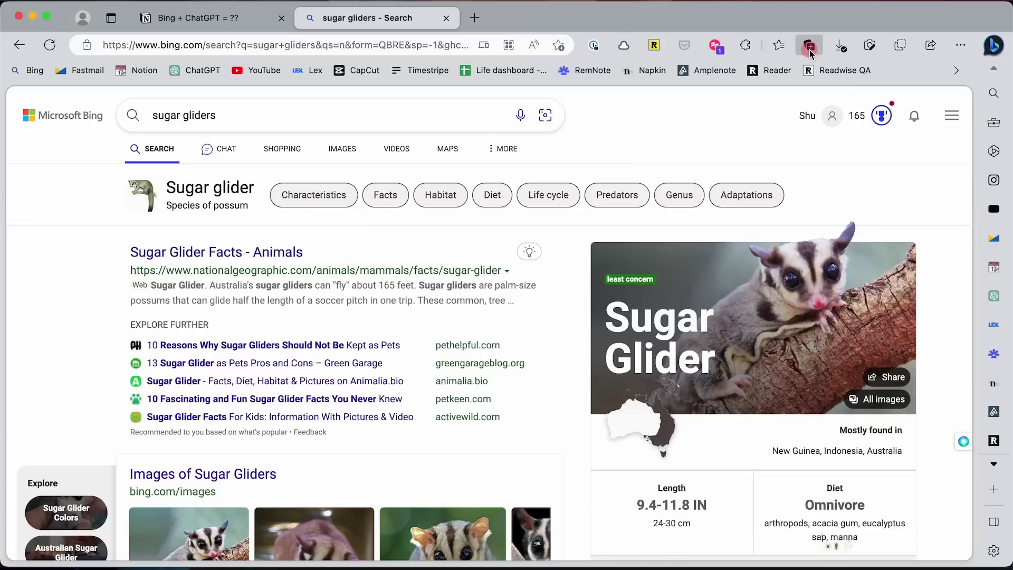
# Step: Show the saved Collections panel and browse its items
pyautogui.click(810, 50)
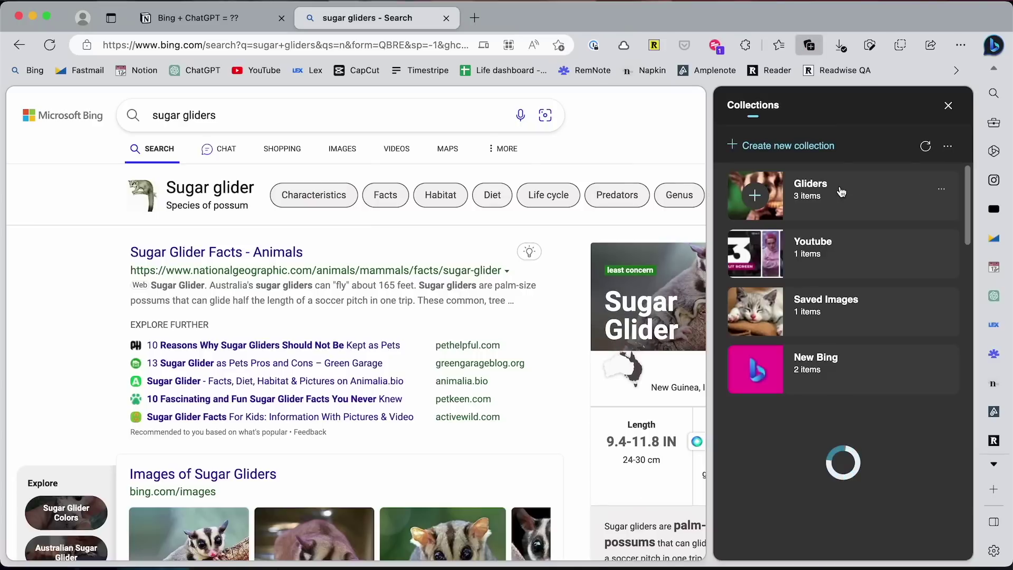
pyautogui.scroll(-3, 844, 254)
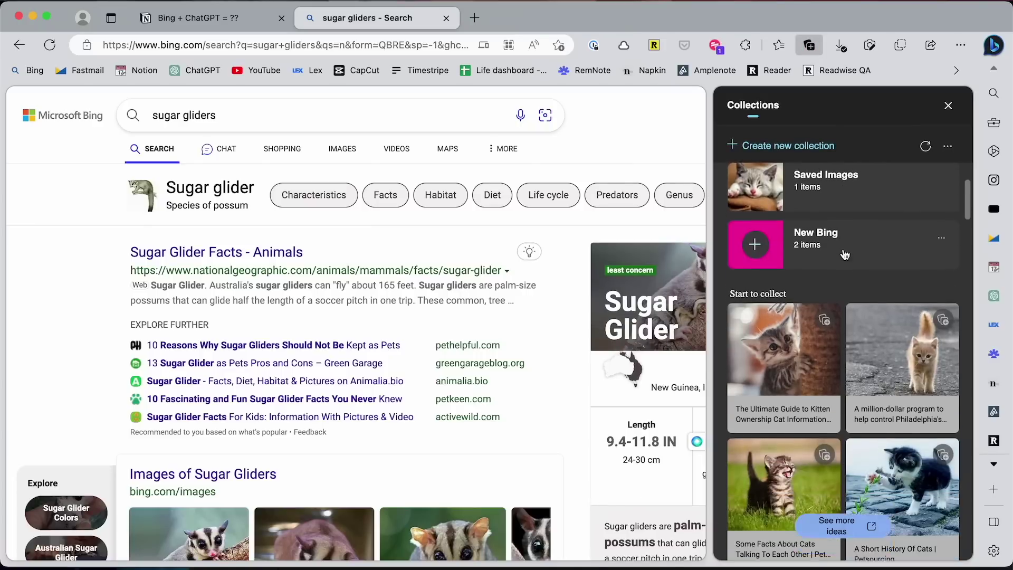
pyautogui.scroll(-3, 845, 255)
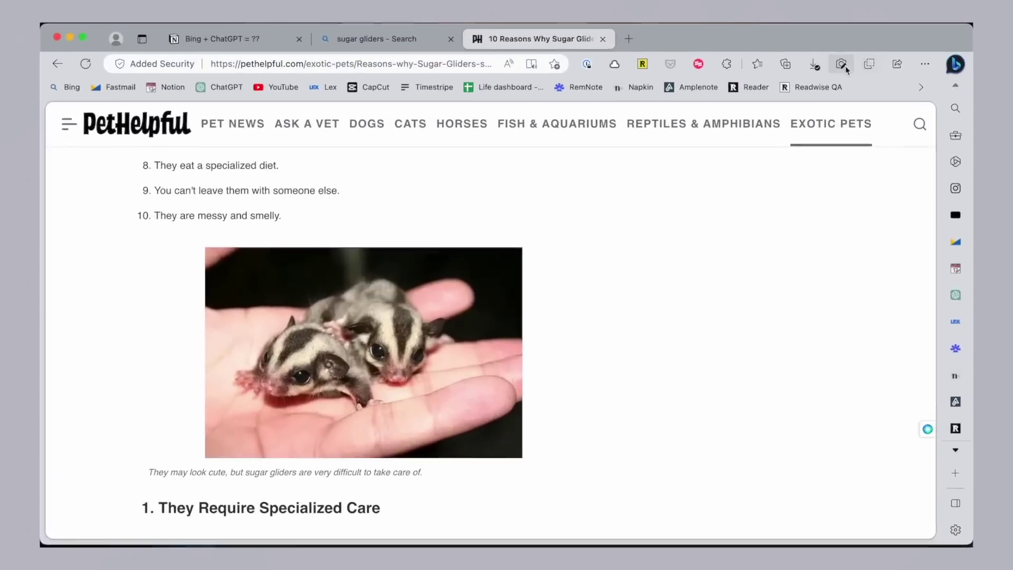
# Step: Web-capture the sugar glider photo with its caption and open it for markup
pyautogui.click(1005, 141)
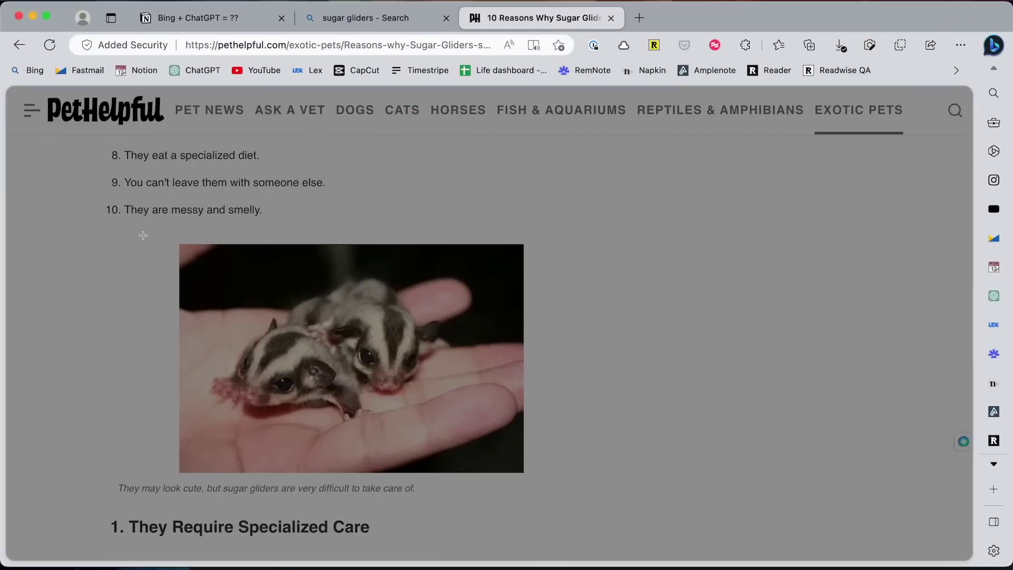
pyautogui.moveTo(144, 231); pyautogui.dragTo(567, 518)
pyautogui.click(690, 540)
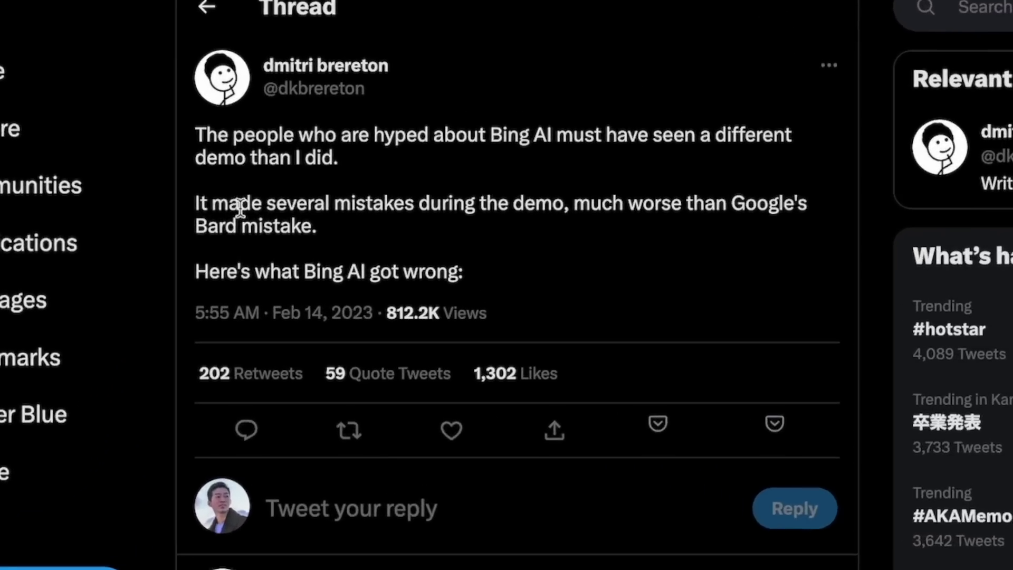
# Step: Select the sentence about Bing AI's demo mistakes in the Twitter thread and read further
pyautogui.moveTo(213, 204); pyautogui.dragTo(585, 209)
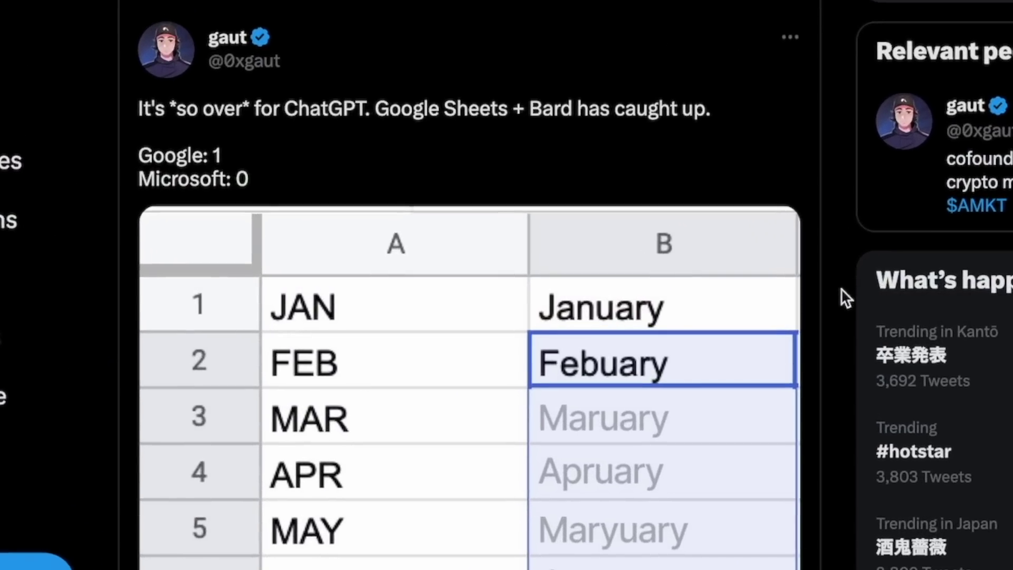
pyautogui.scroll(-1, 841, 280)
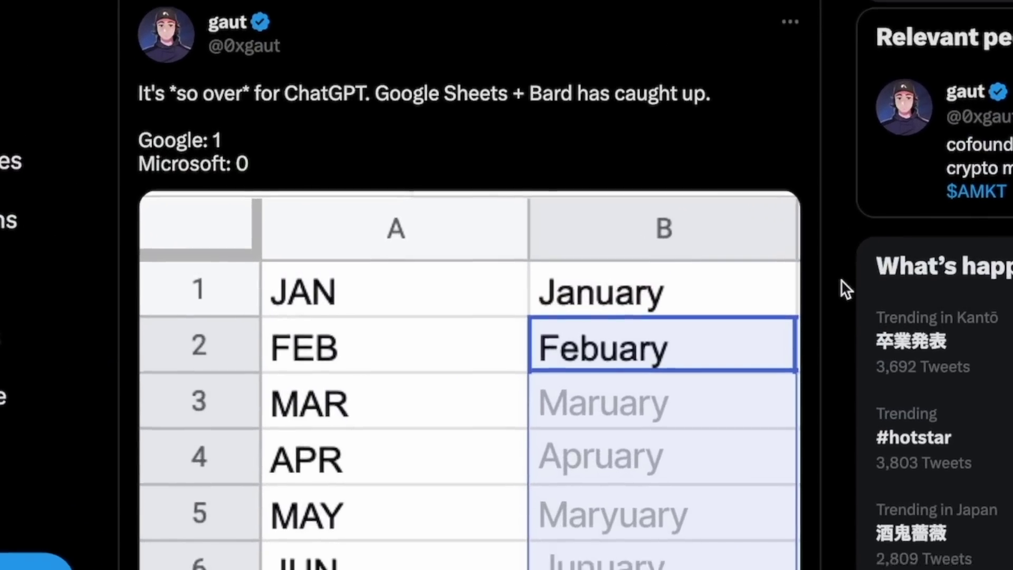